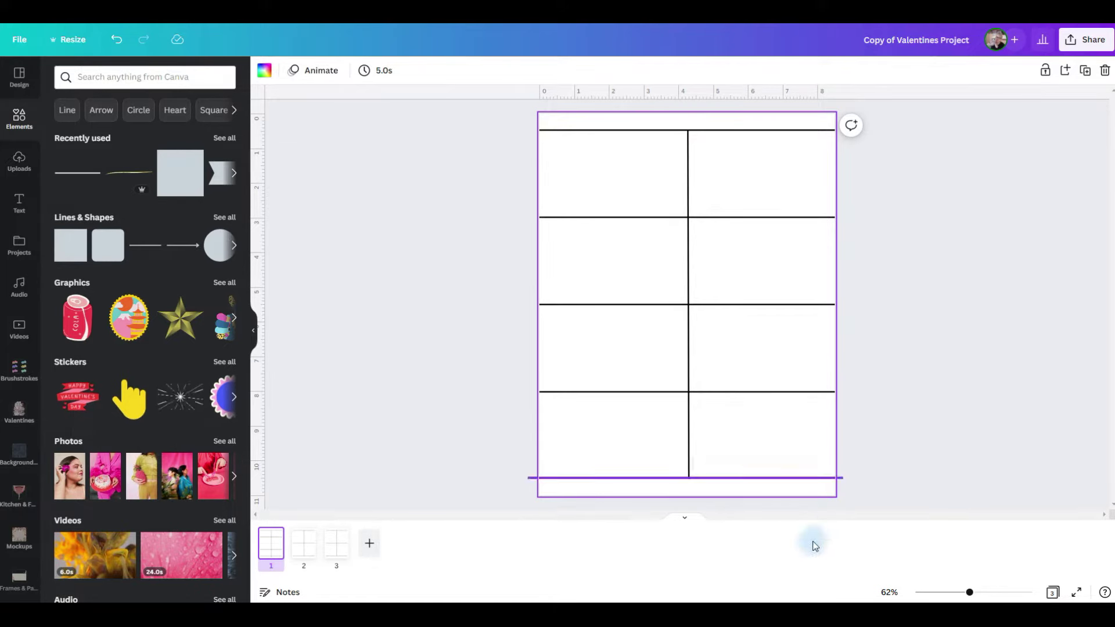
# On page 2, fit a pink square into the top-left grid cell and send it behind the grid lines
pyautogui.click(313, 555)
pyautogui.click(923, 328)
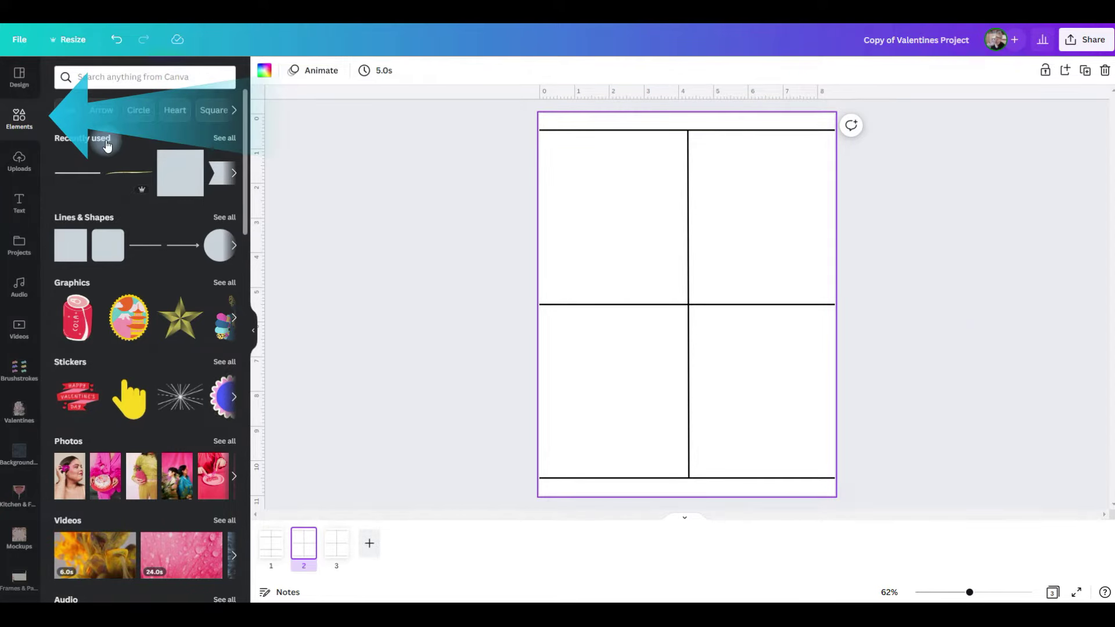
pyautogui.click(63, 262)
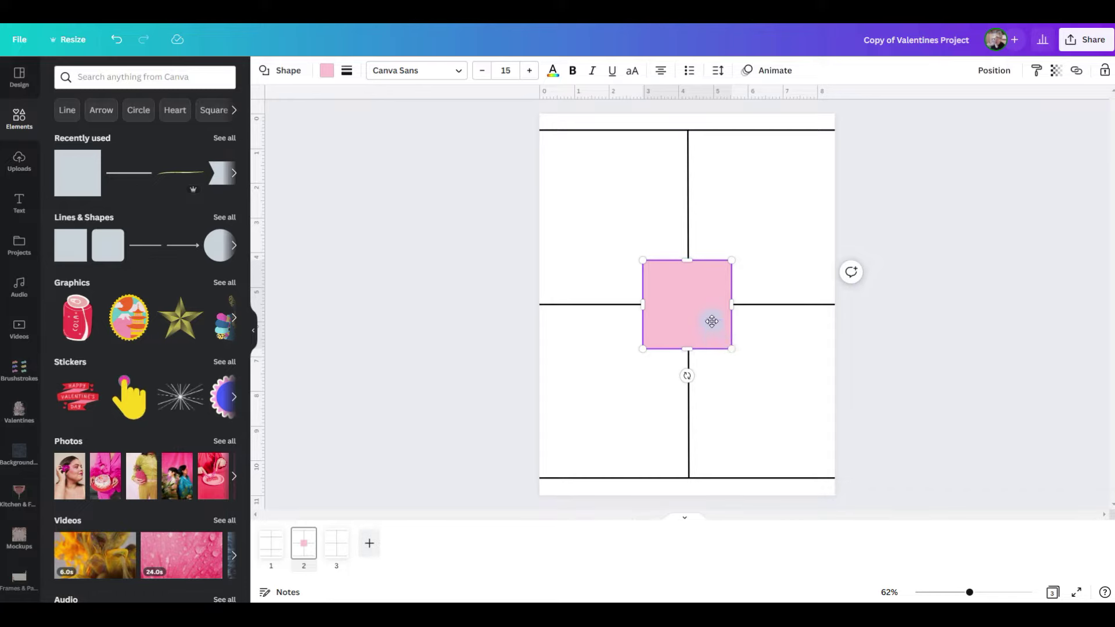
pyautogui.moveTo(712, 321); pyautogui.dragTo(687, 286)
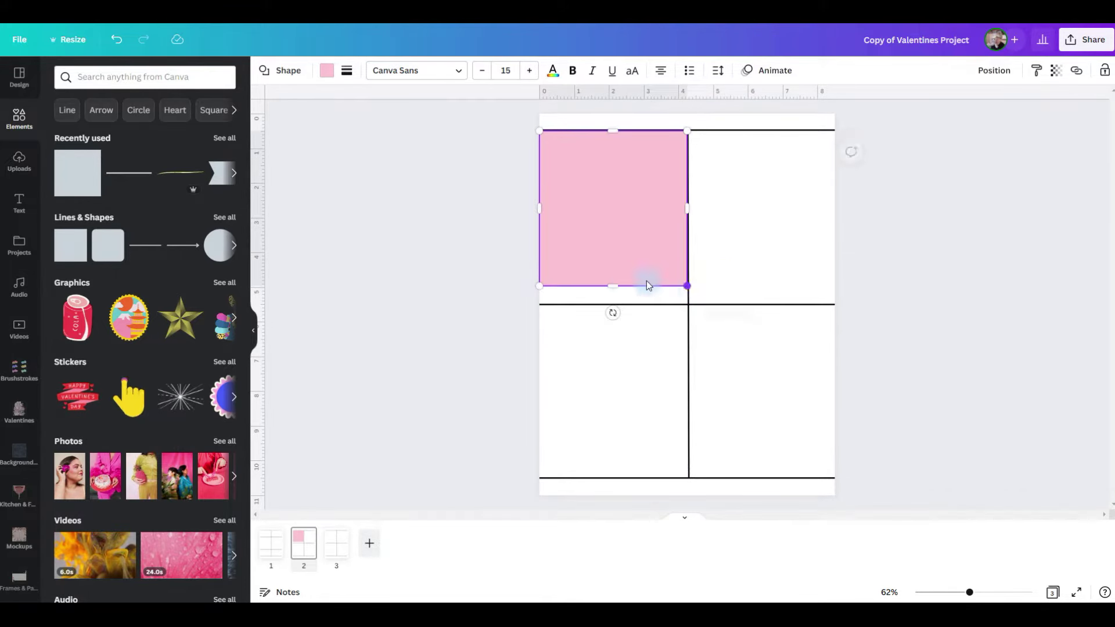
pyautogui.moveTo(610, 286); pyautogui.dragTo(611, 301)
pyautogui.rightClick(629, 299)
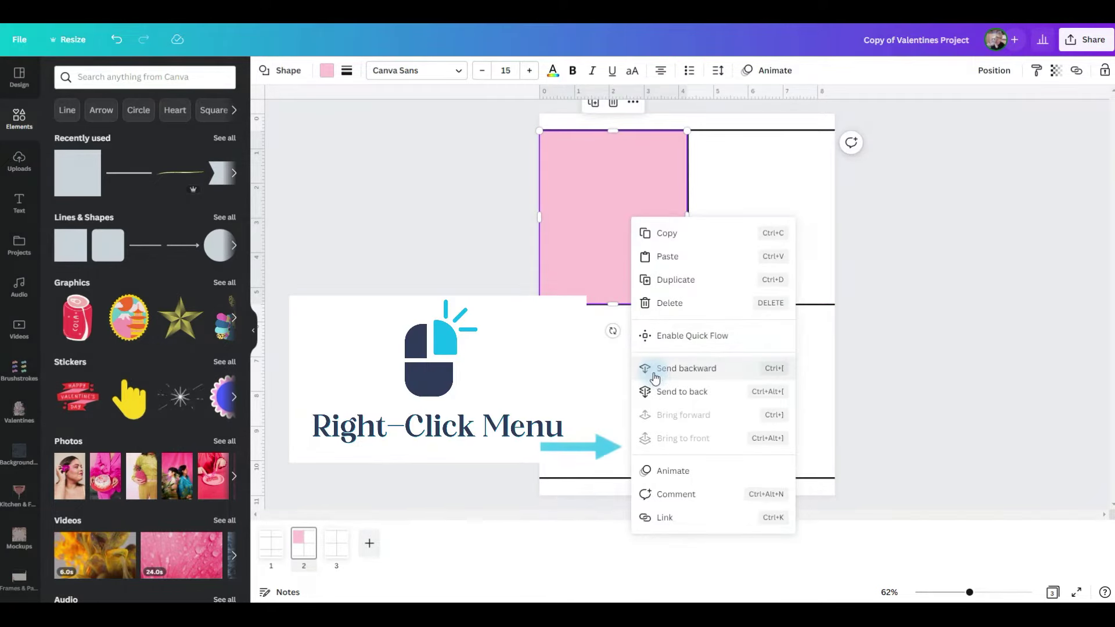
pyautogui.click(645, 367)
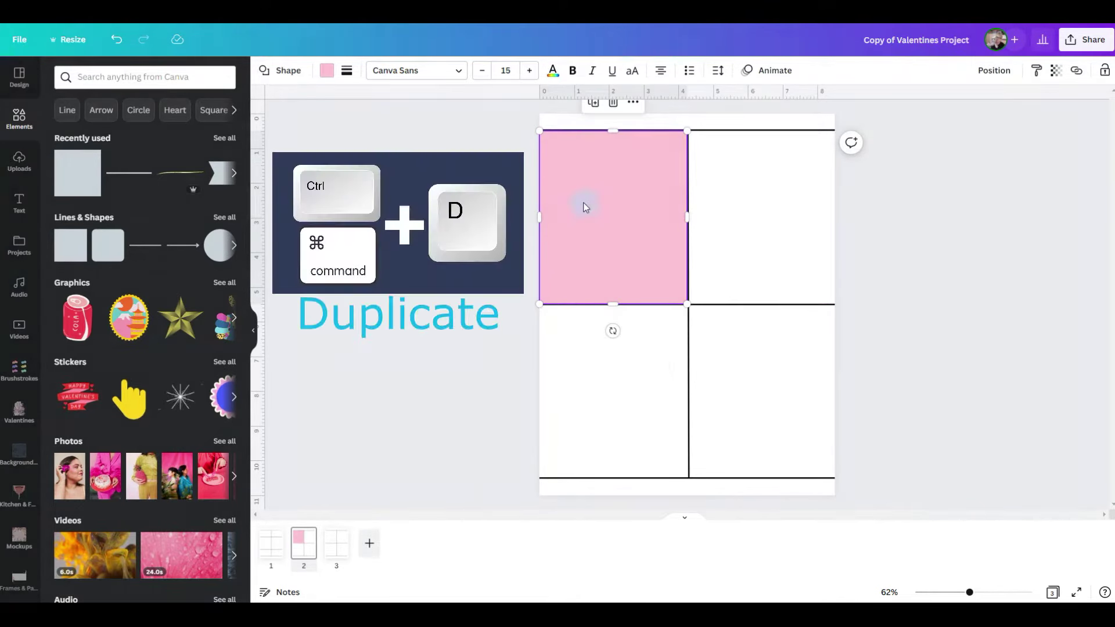
# Duplicate the pink square into the top-right cell
pyautogui.hotkey('ctrl', 'd')
pyautogui.moveTo(595, 209); pyautogui.dragTo(738, 201)
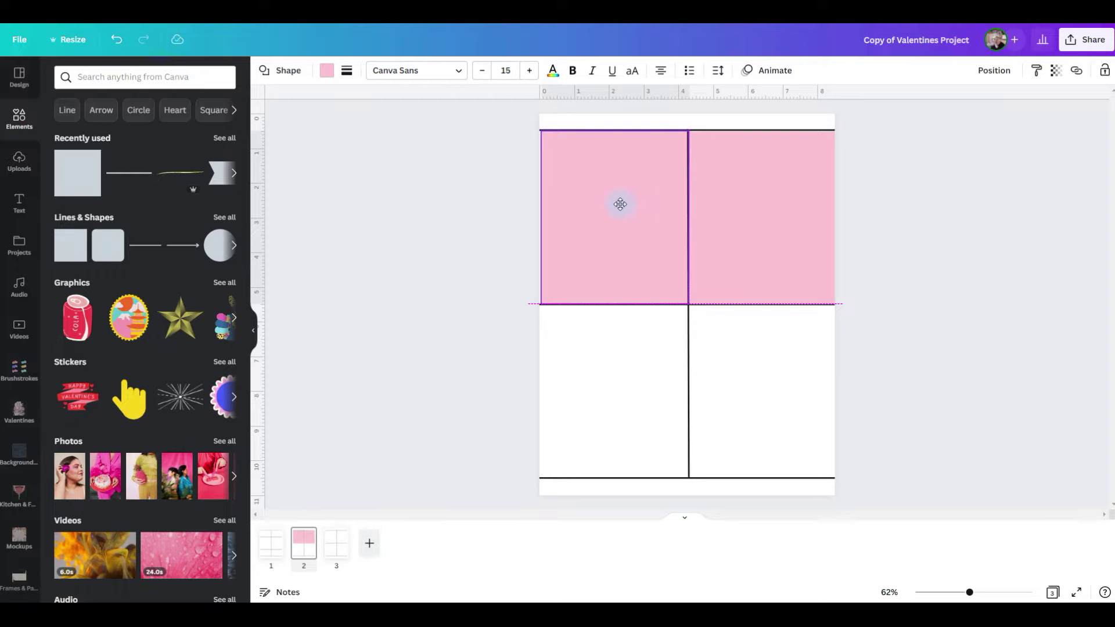
pyautogui.click(620, 201)
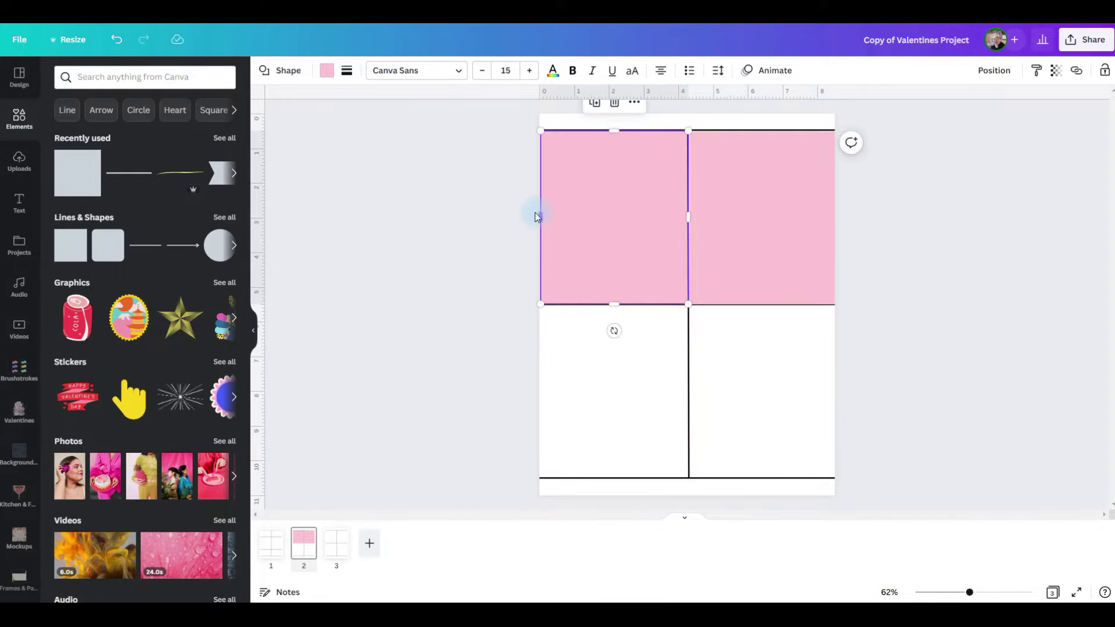
pyautogui.click(786, 209)
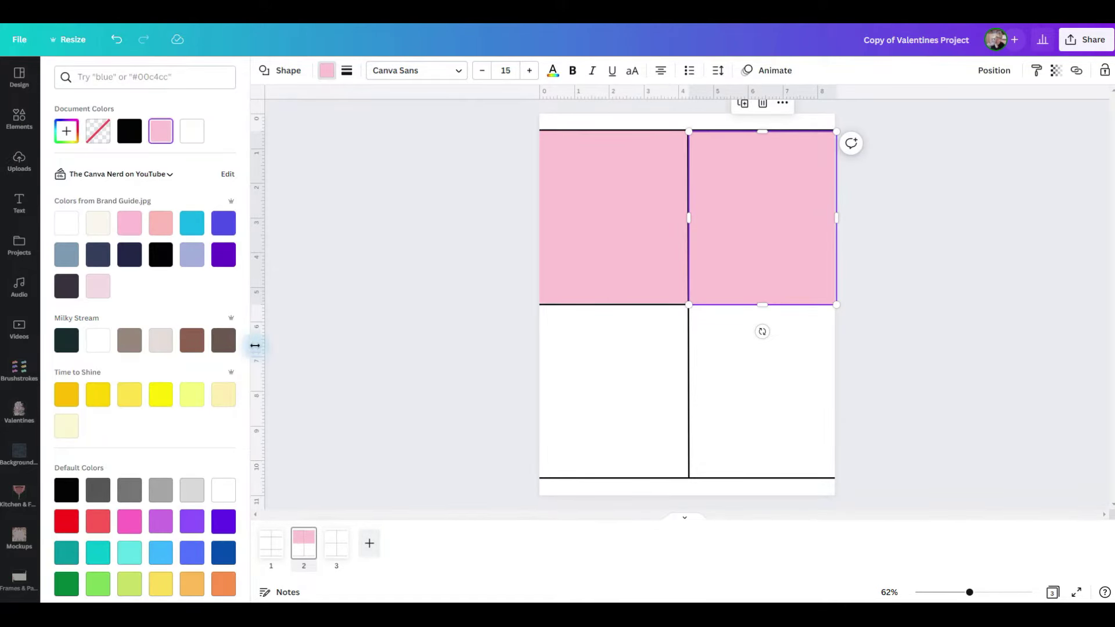
# Make the top-right square lavender and settle it in its cell
pyautogui.click(189, 265)
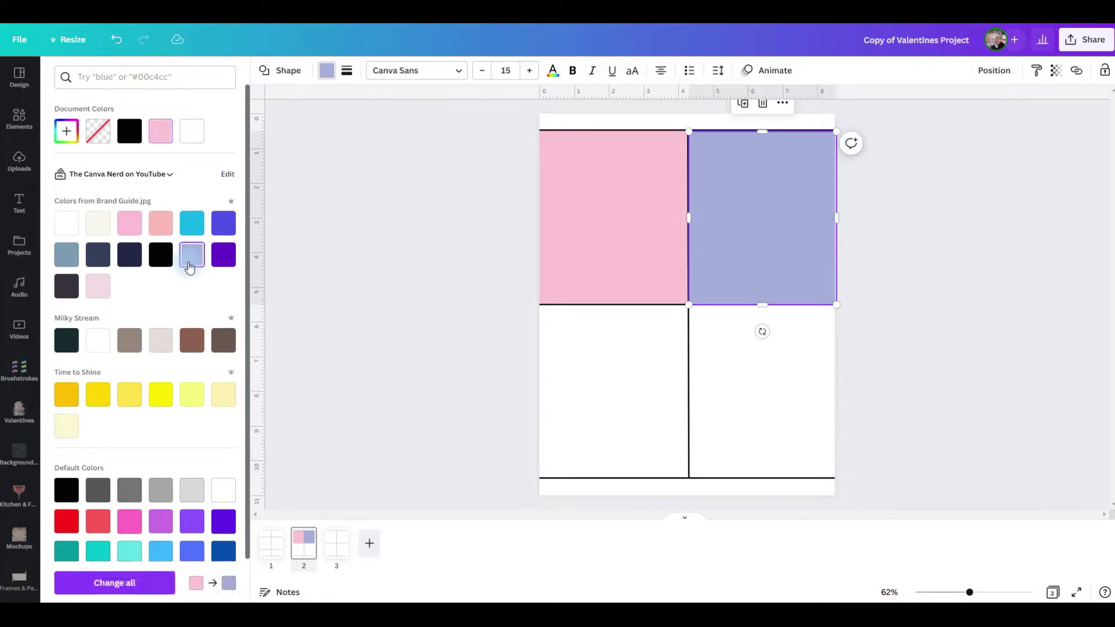
pyautogui.rightClick(747, 208)
pyautogui.press('Escape')
pyautogui.click(777, 234)
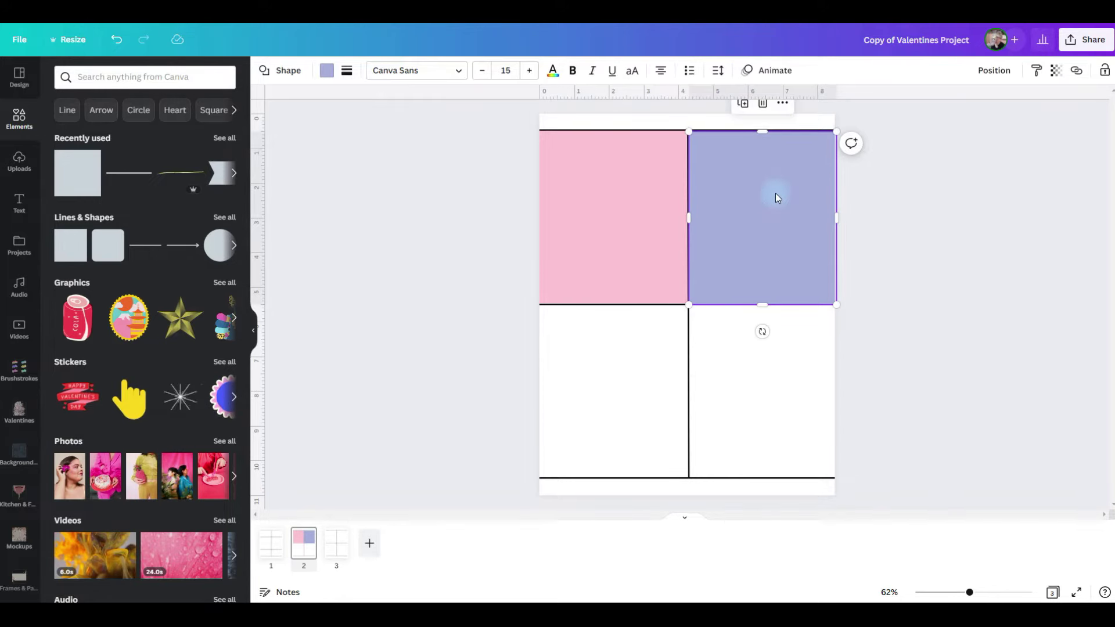
pyautogui.moveTo(775, 192); pyautogui.dragTo(775, 193)
pyautogui.click(886, 242)
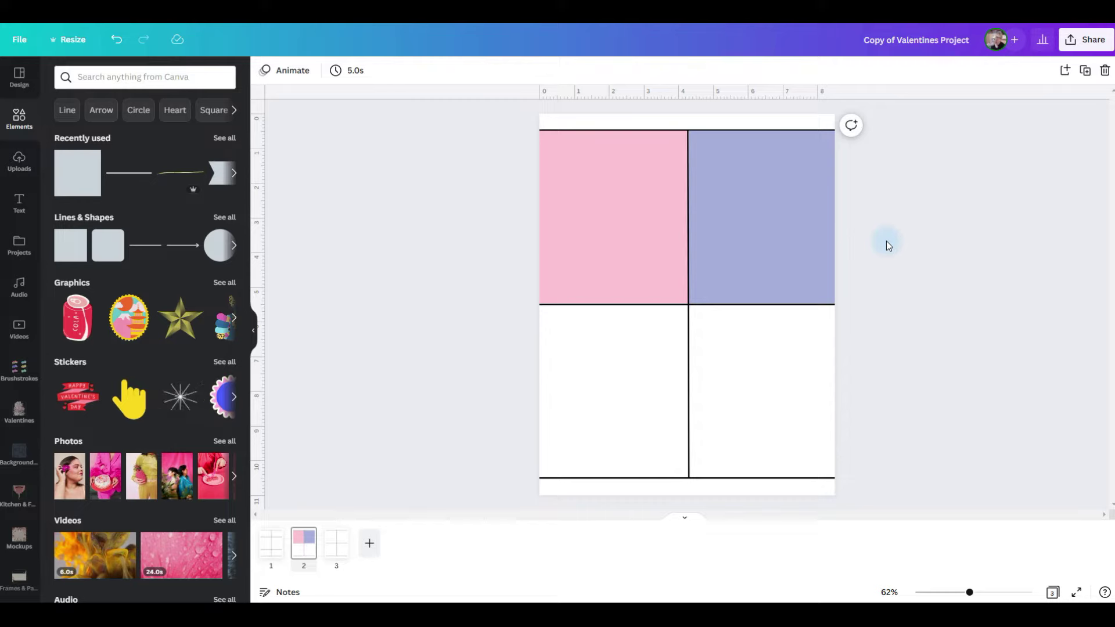
pyautogui.click(592, 200)
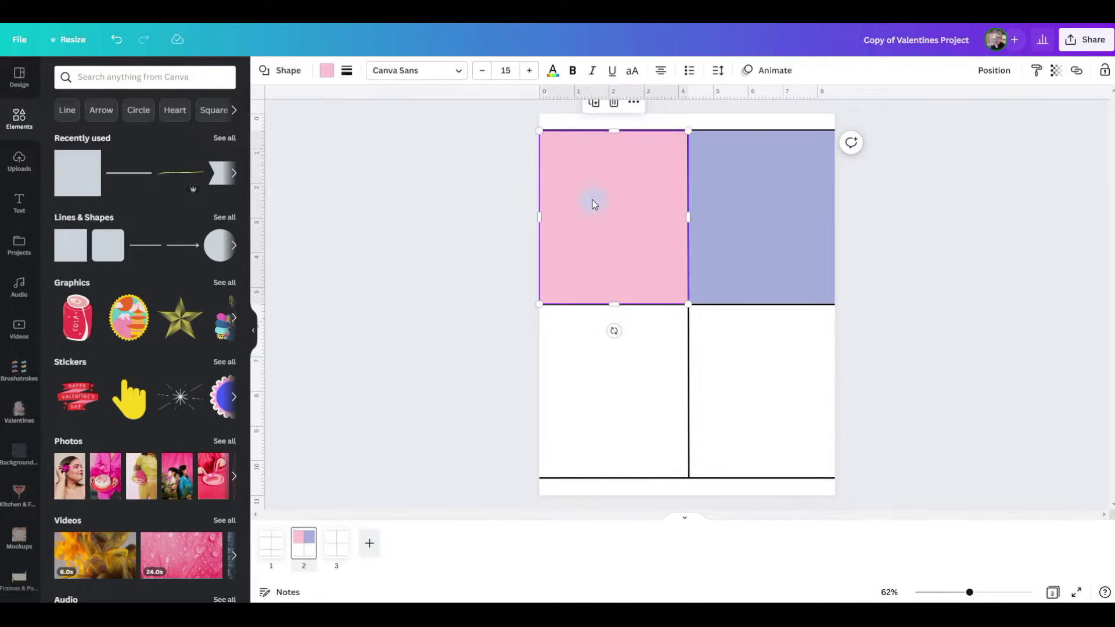
# Copy the pink square into the bottom-left cell, make it cream, and send it behind the grid lines
pyautogui.hotkey('ctrl', 'd')
pyautogui.moveTo(632, 213); pyautogui.dragTo(626, 380)
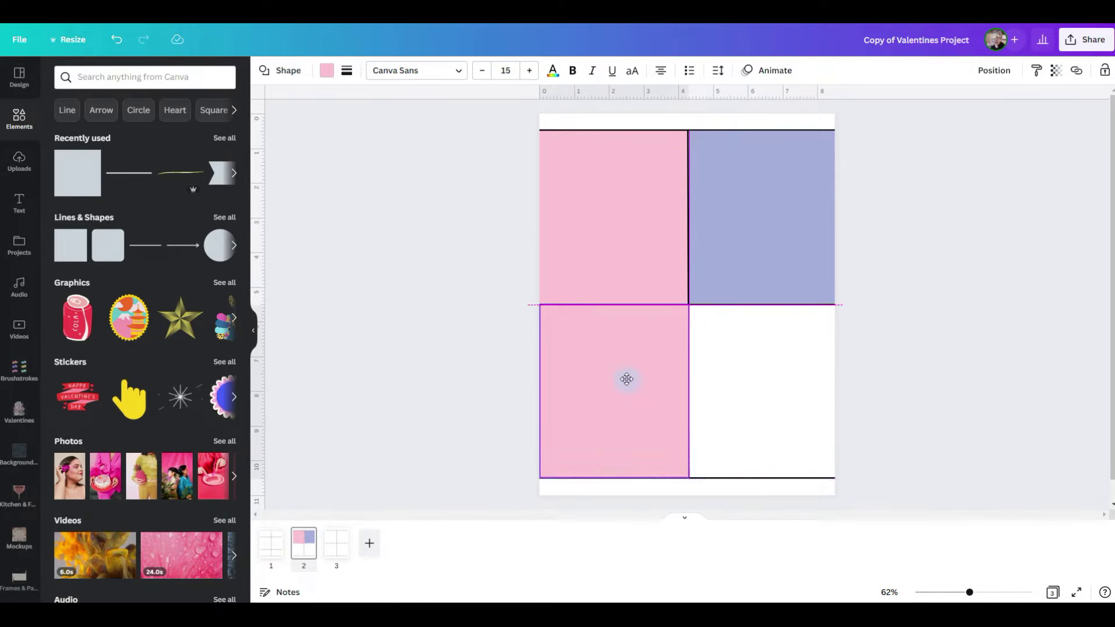
pyautogui.click(327, 82)
pyautogui.click(98, 216)
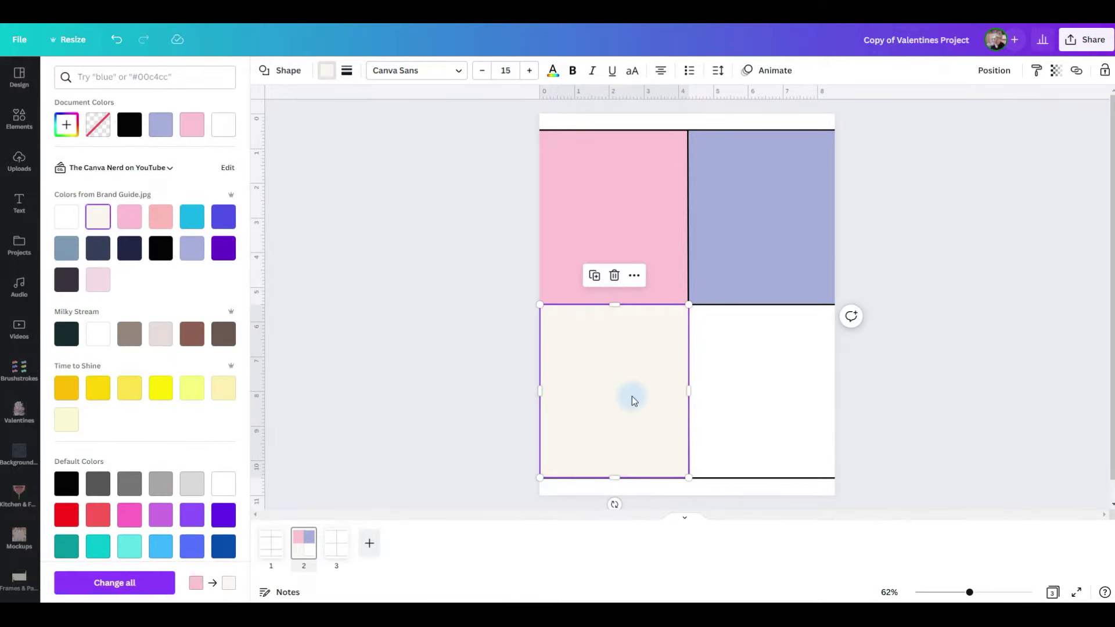
pyautogui.rightClick(610, 391)
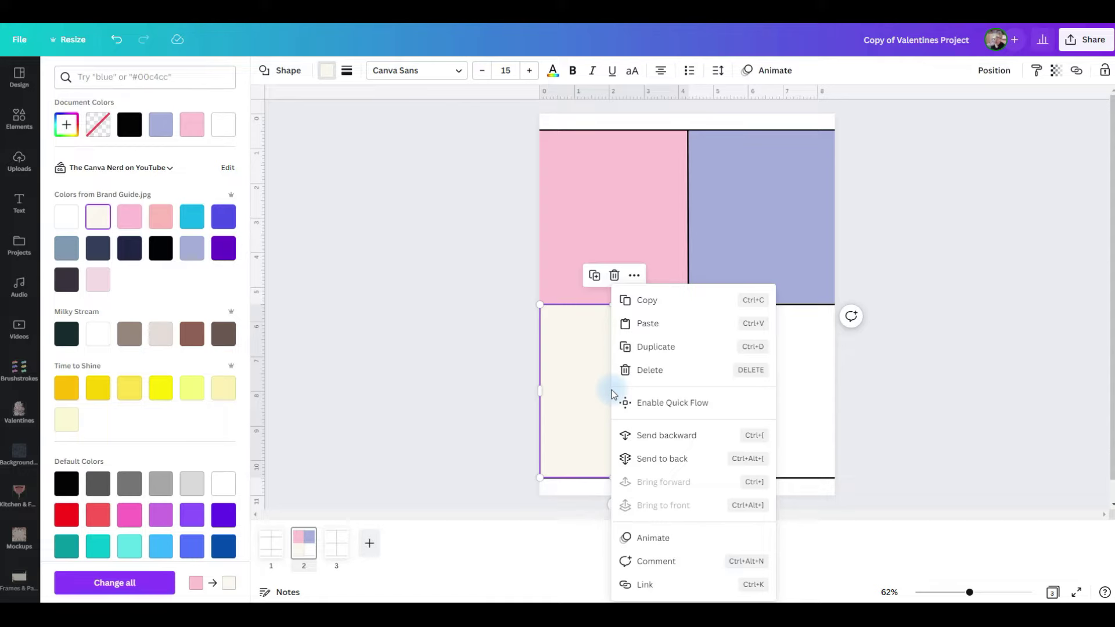
pyautogui.click(655, 437)
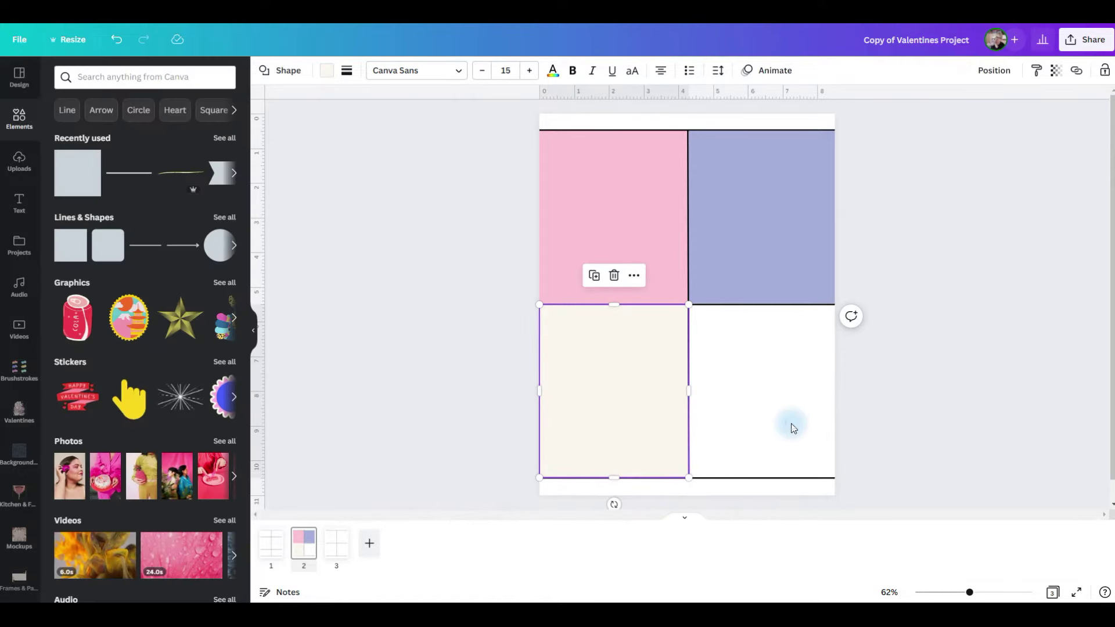
pyautogui.click(787, 407)
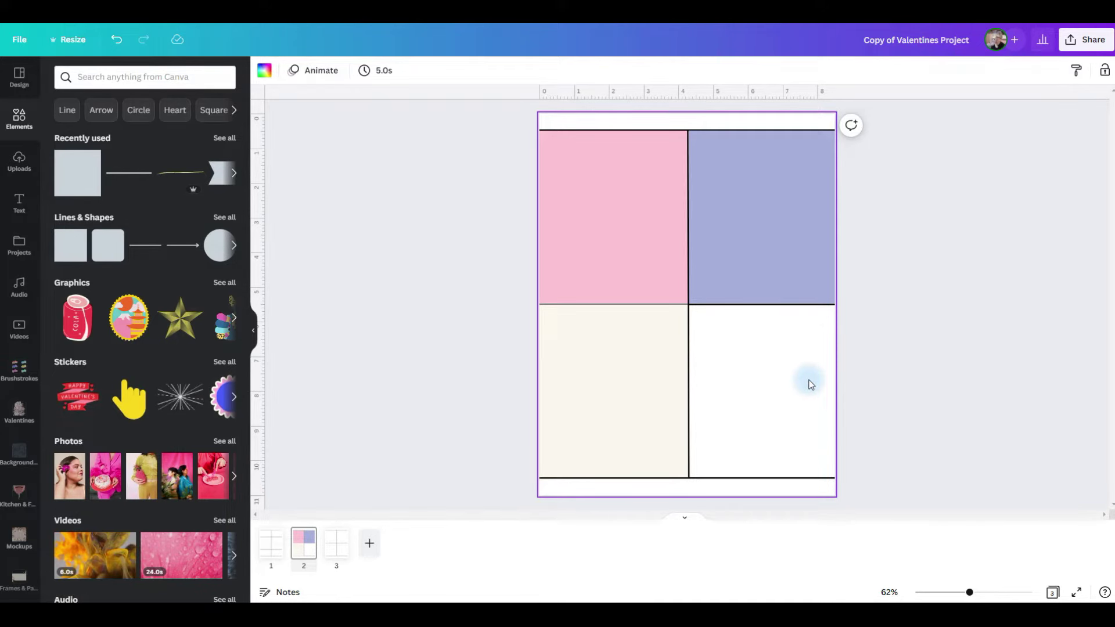
# Add the bear-in-a-plane Valentines sticker and shrink it into the pink cell
pyautogui.click(19, 411)
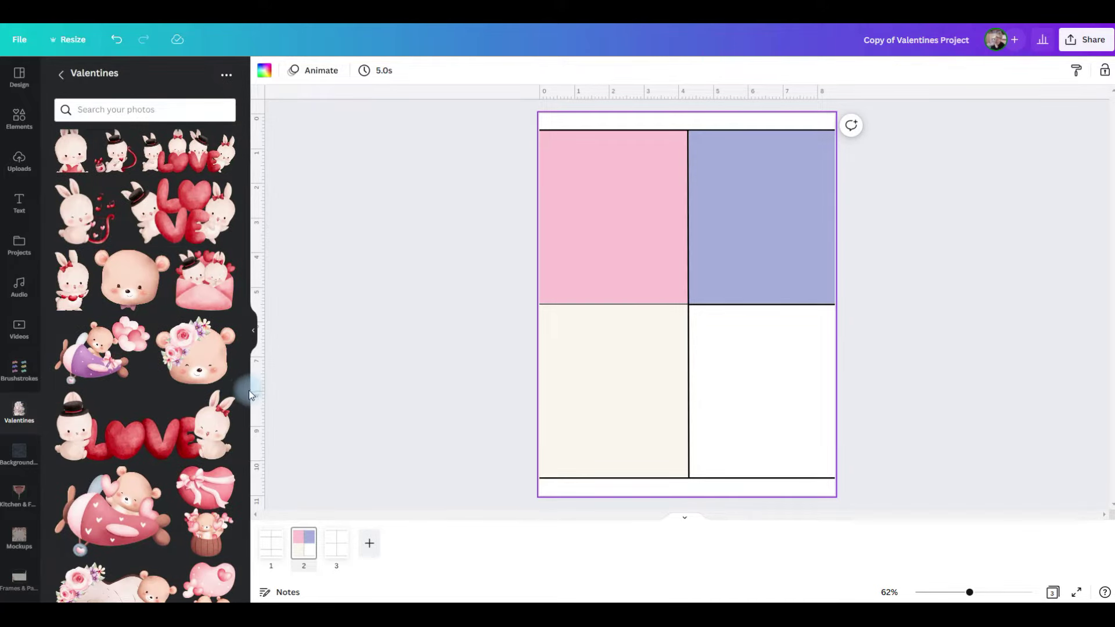
pyautogui.click(92, 532)
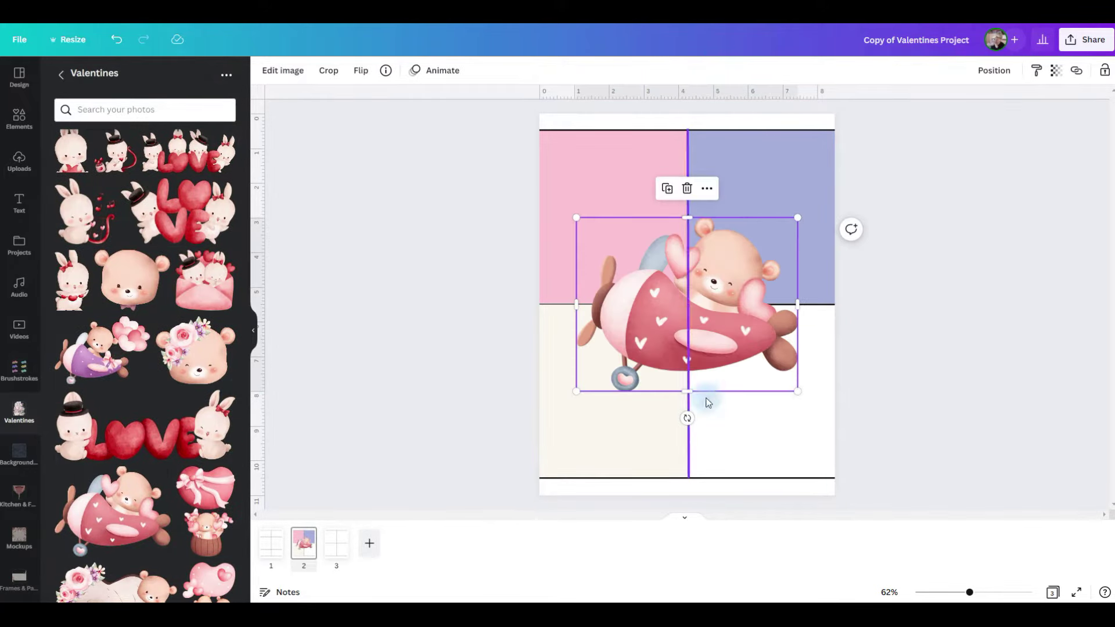
pyautogui.moveTo(775, 370); pyautogui.dragTo(681, 293)
pyautogui.moveTo(569, 209); pyautogui.dragTo(558, 199)
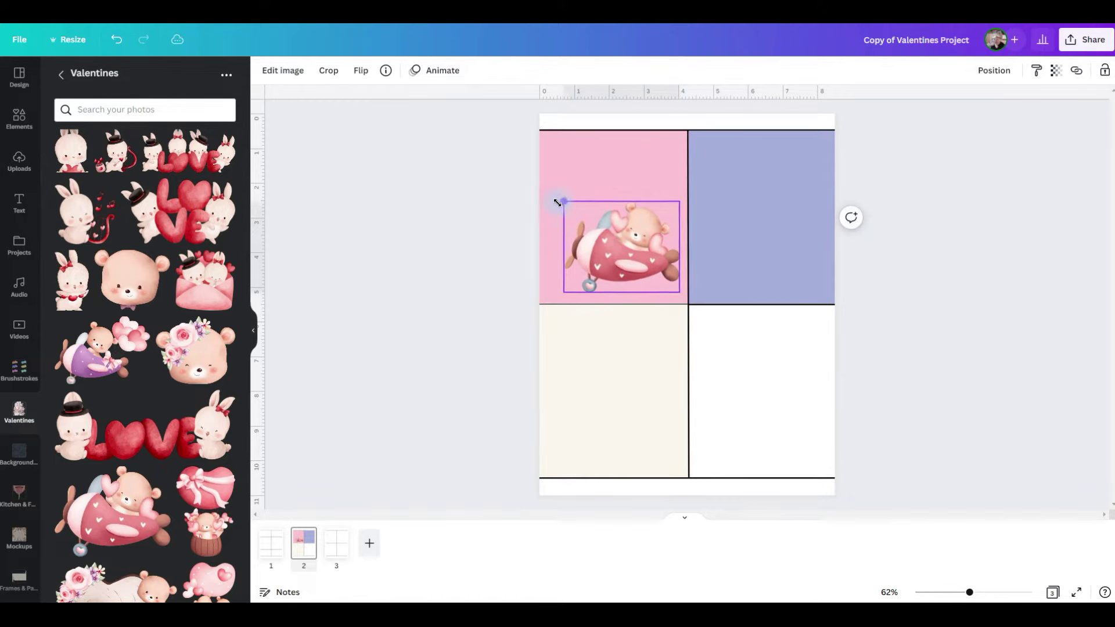
pyautogui.scroll(-10, 145, 349)
# Add a fuzzy pink heart at the cell's top-left corner, tucked behind the bear sticker
pyautogui.click(203, 456)
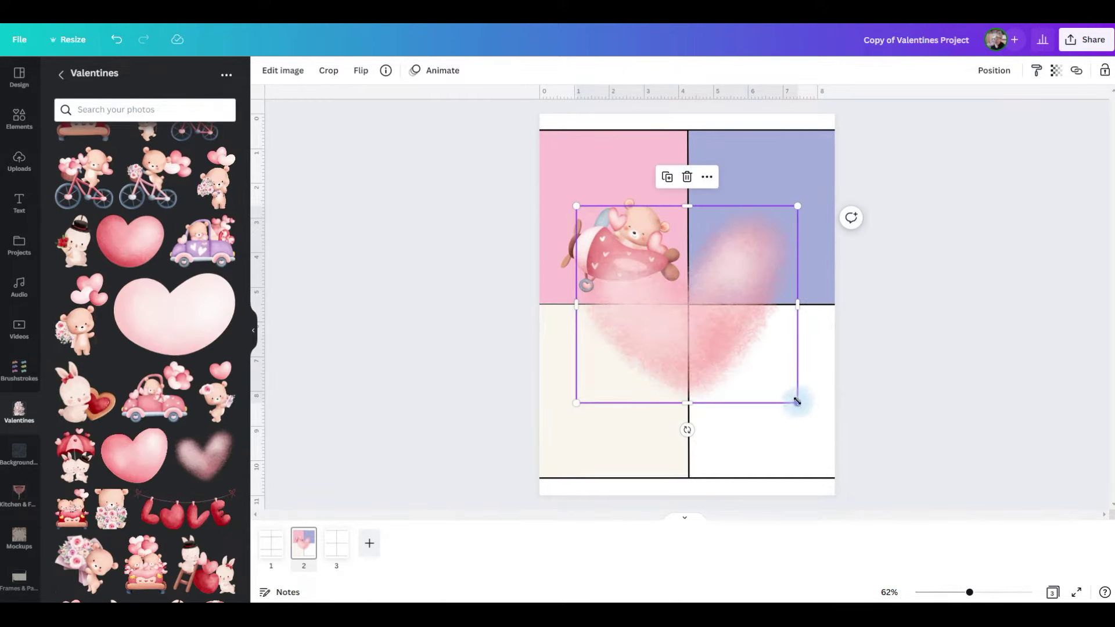
pyautogui.moveTo(797, 400); pyautogui.dragTo(691, 290)
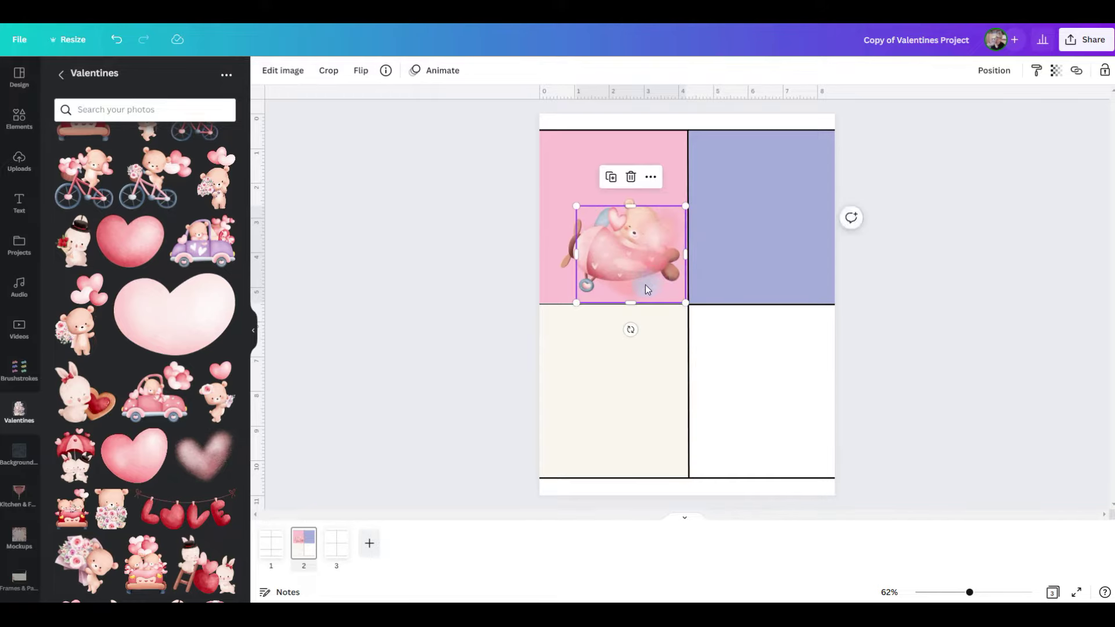
pyautogui.moveTo(633, 249); pyautogui.dragTo(593, 172)
pyautogui.rightClick(605, 206)
pyautogui.click(658, 324)
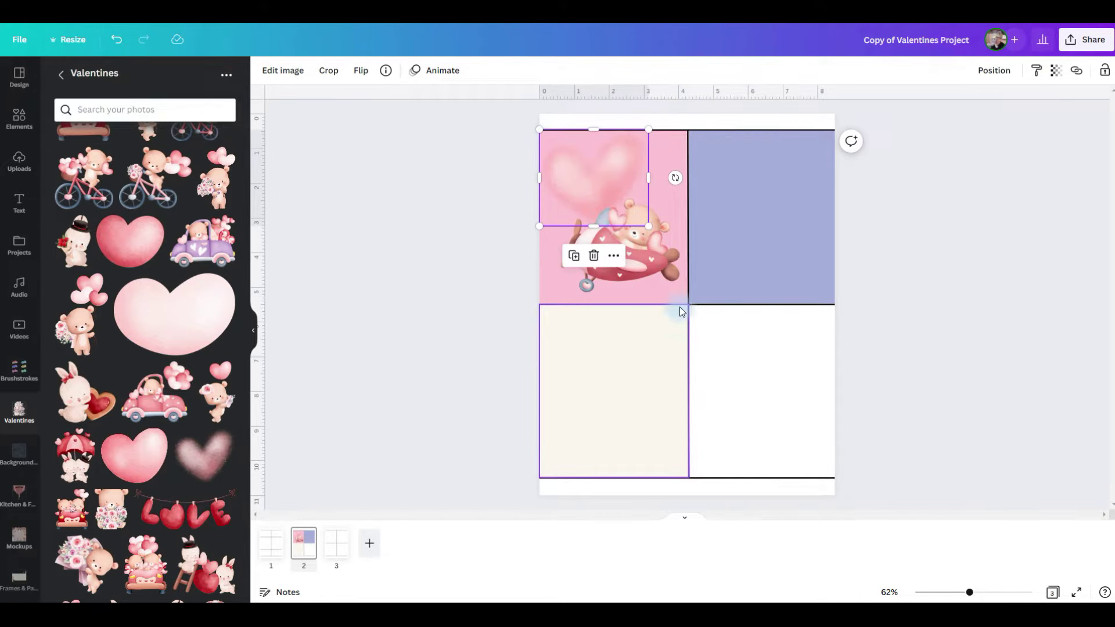
pyautogui.click(542, 286)
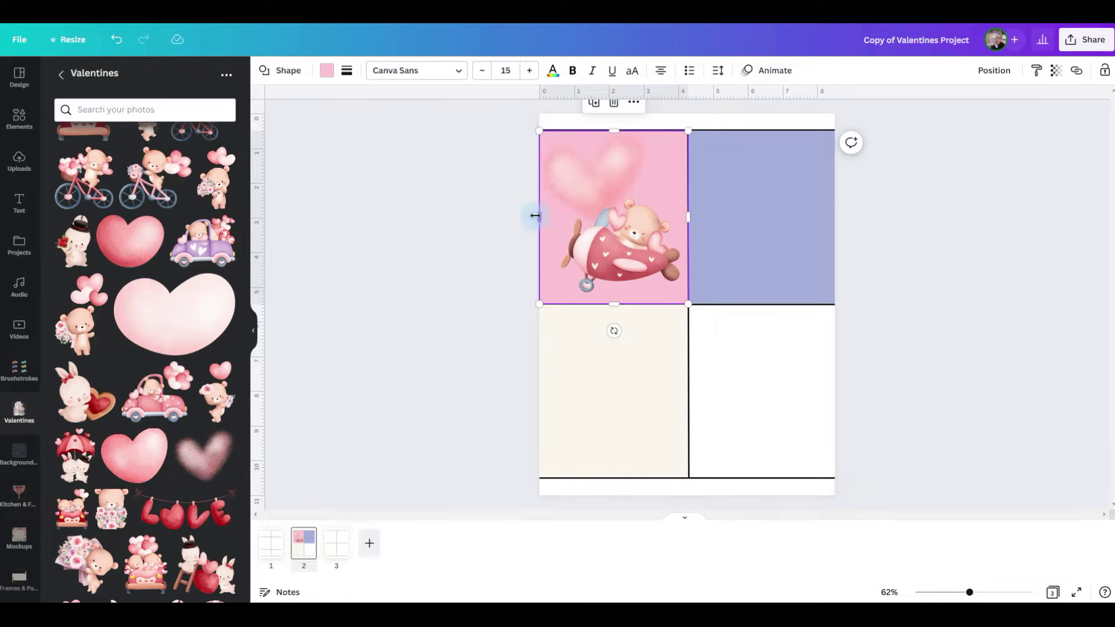
pyautogui.click(327, 72)
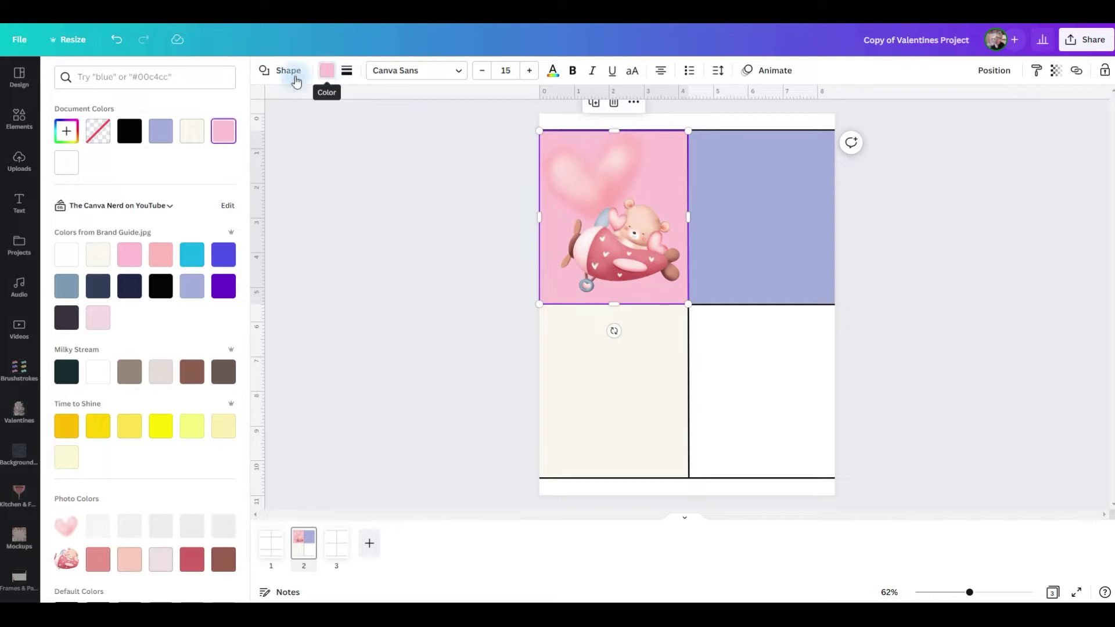
# Eyedrop the bear plane's rose for the top-left background, lightened to #CD8789
pyautogui.click(67, 130)
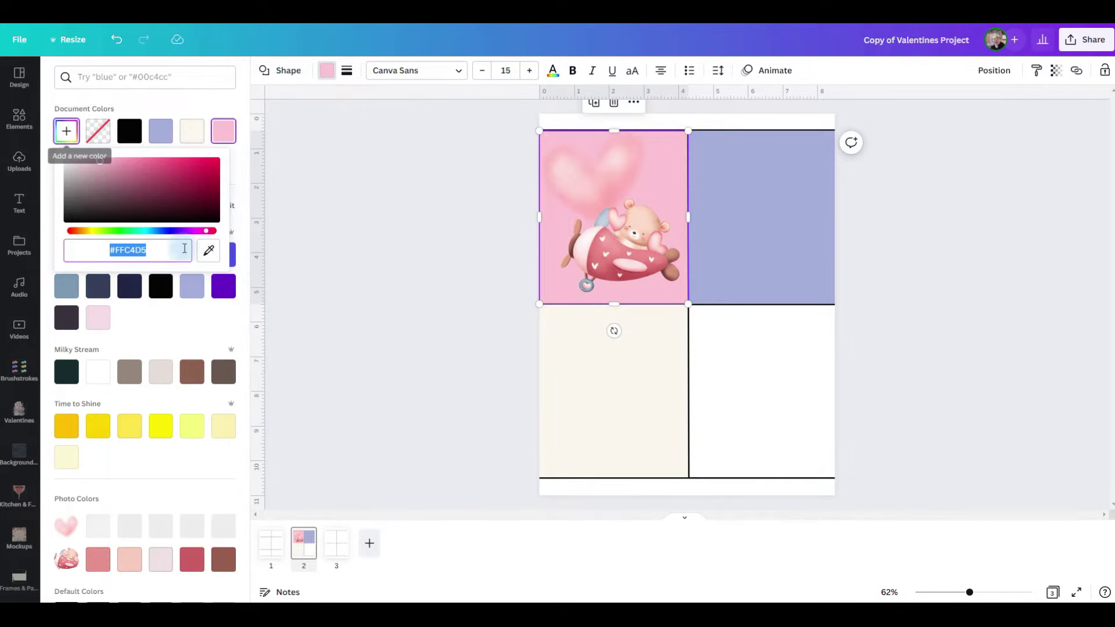
pyautogui.click(206, 252)
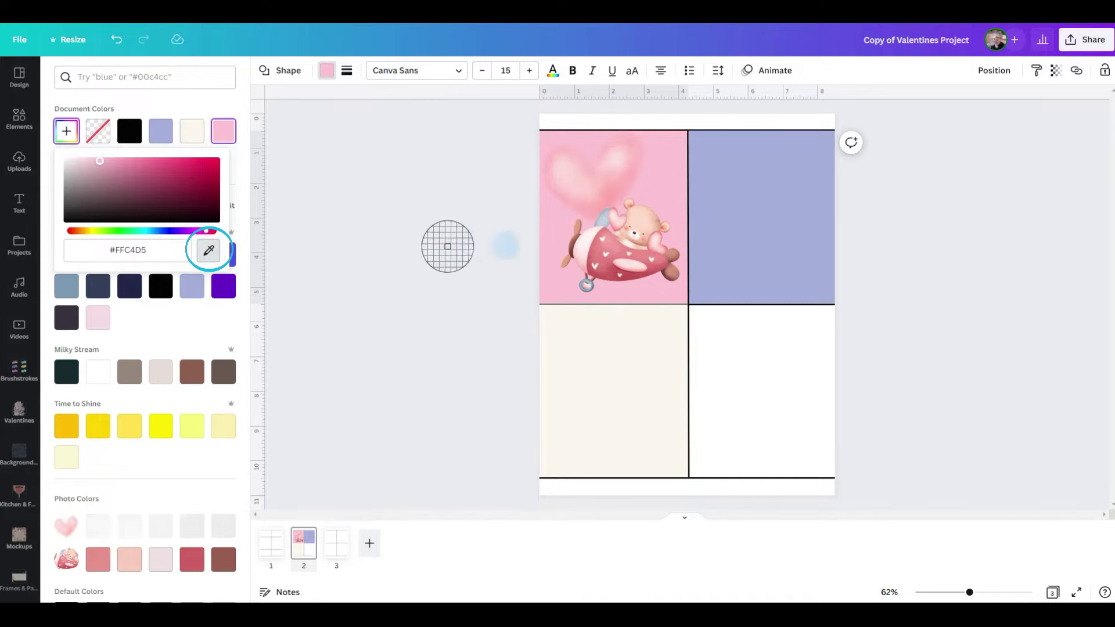
pyautogui.click(590, 259)
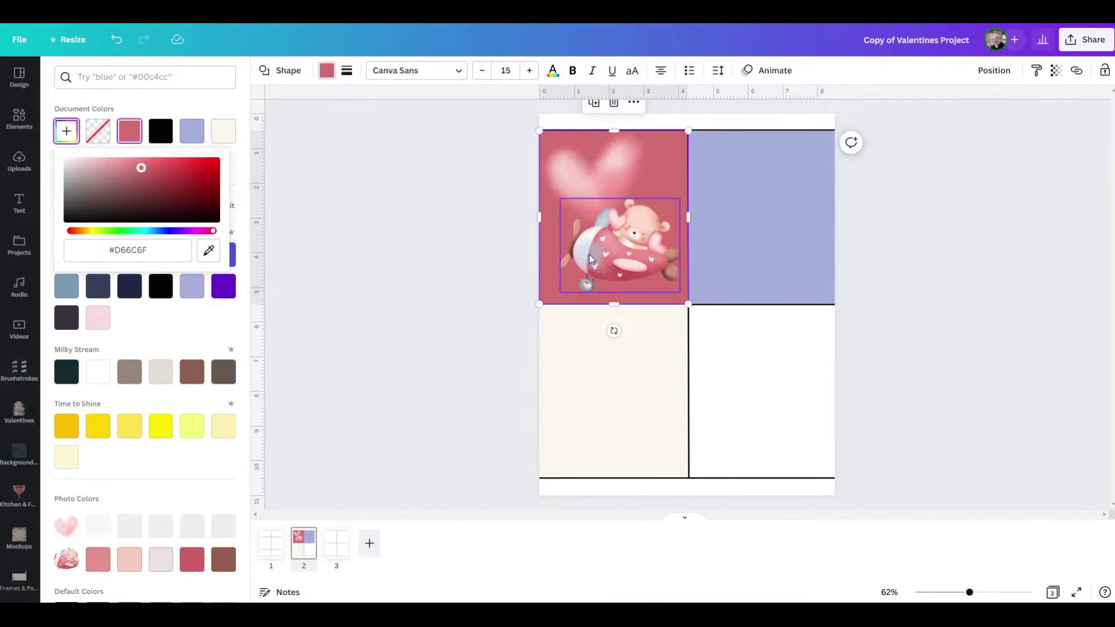
pyautogui.moveTo(141, 168); pyautogui.dragTo(118, 170)
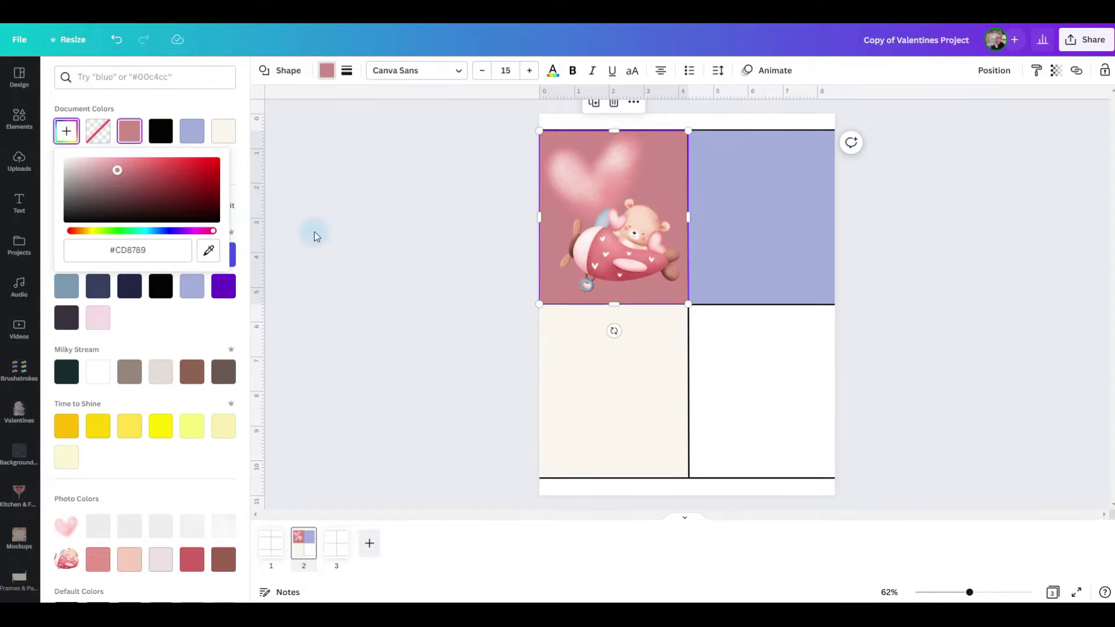
pyautogui.click(390, 309)
pyautogui.click(390, 309)
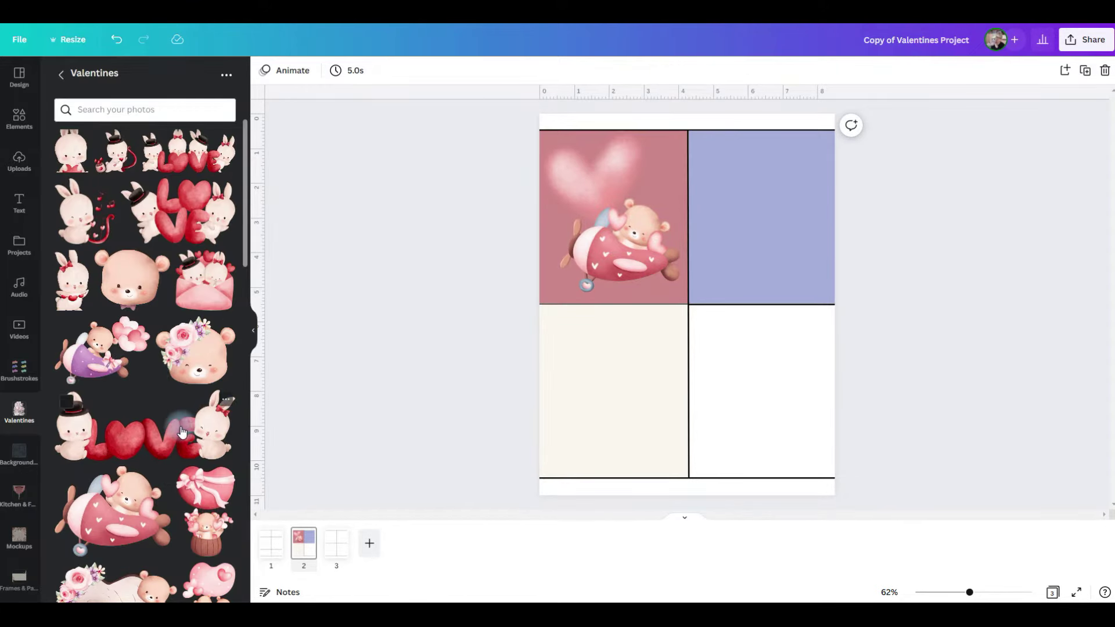
# Add a shrunken hot-air balloon in the first card's top-right corner, tilted about 5°
pyautogui.scroll(-5, 149, 485)
pyautogui.click(215, 508)
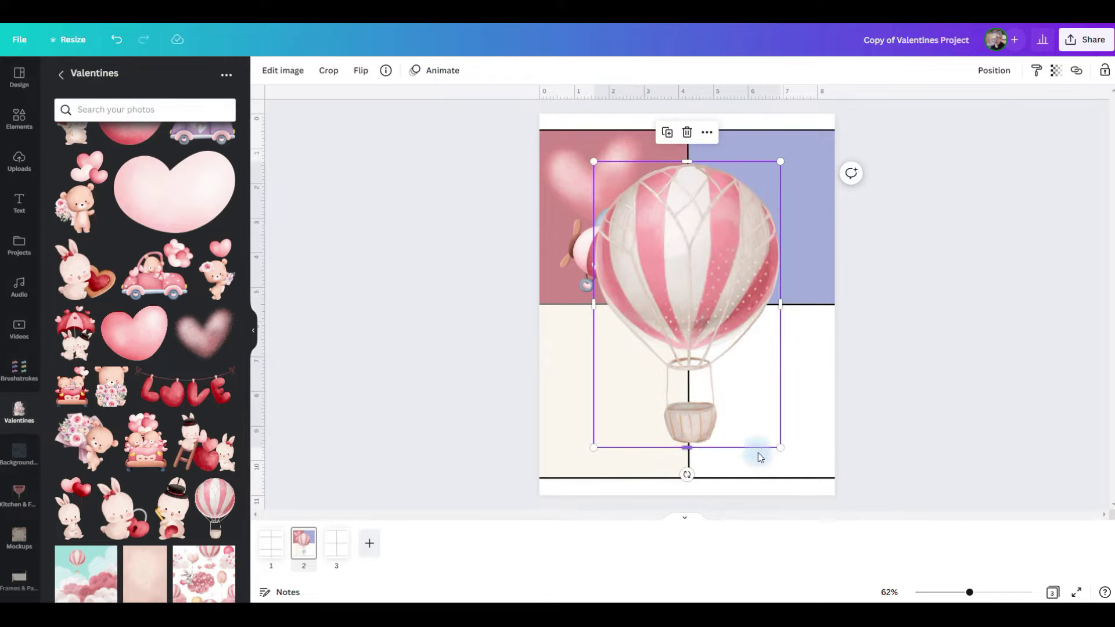
pyautogui.moveTo(779, 446); pyautogui.dragTo(659, 173)
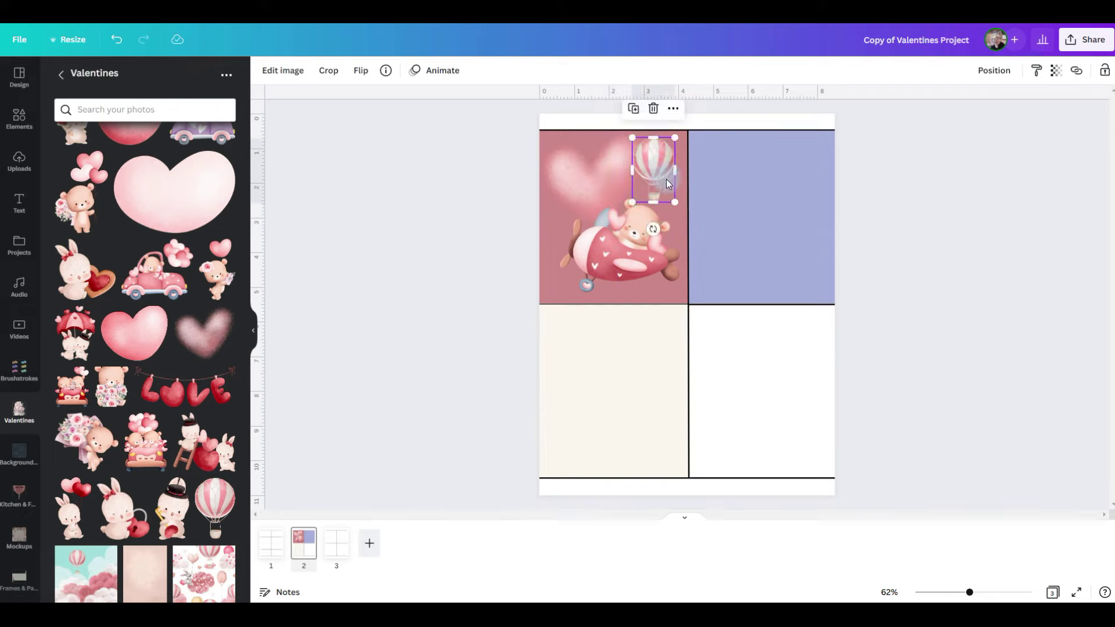
pyautogui.moveTo(653, 228); pyautogui.dragTo(646, 232)
pyautogui.click(307, 189)
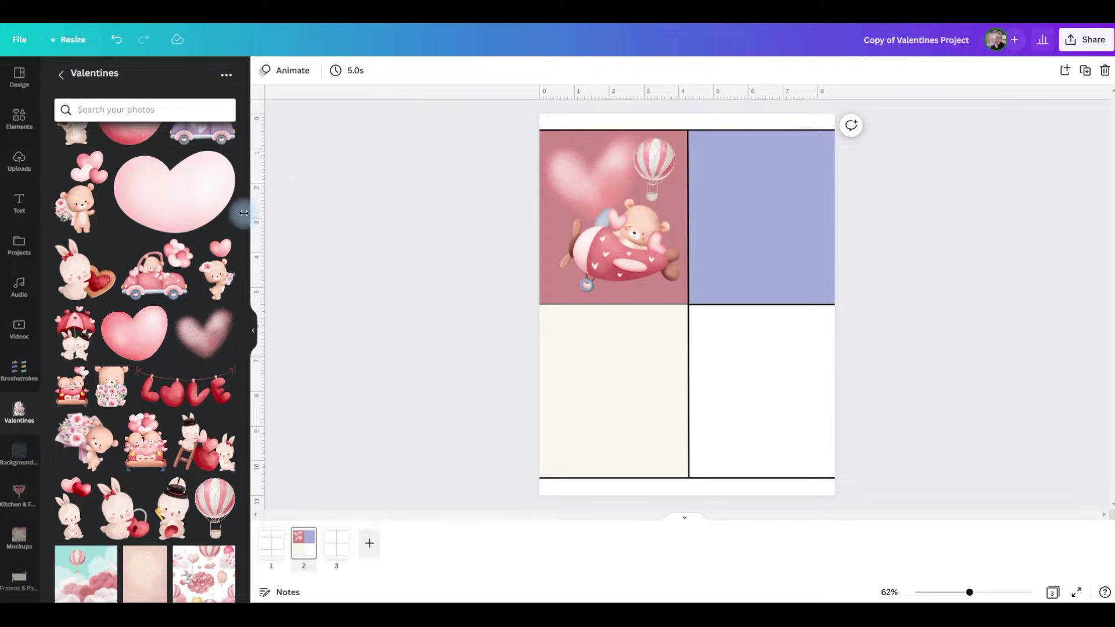
pyautogui.click(21, 208)
# Add a two-line heading reading 'Happy Valentines Day'
pyautogui.moveTo(186, 162); pyautogui.dragTo(626, 375)
pyautogui.write('H')
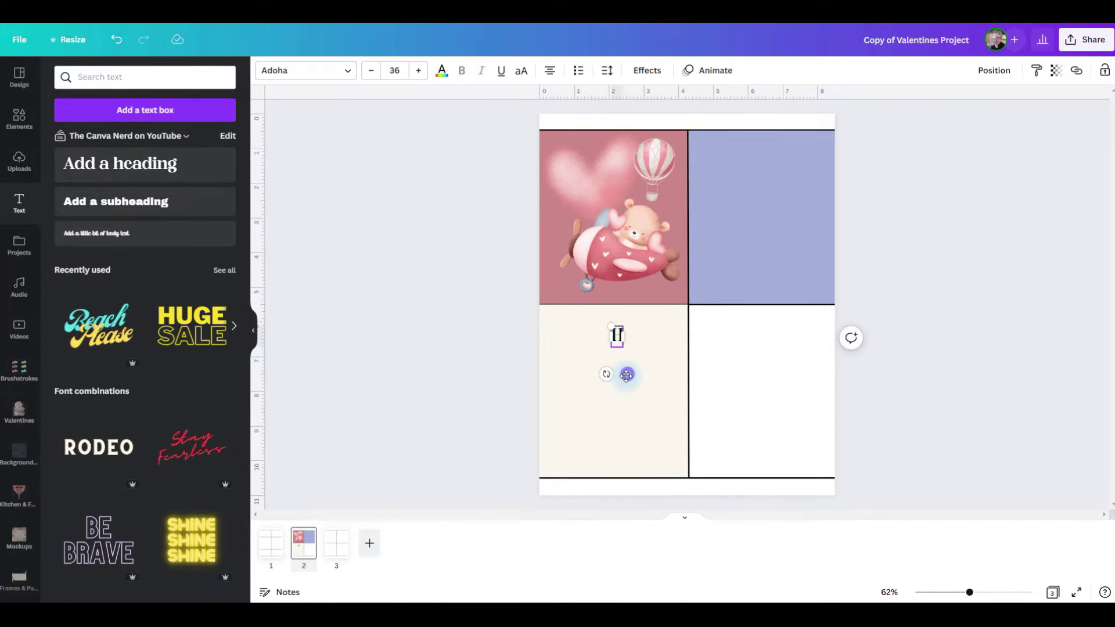
pyautogui.write('appy')
pyautogui.press('Return')
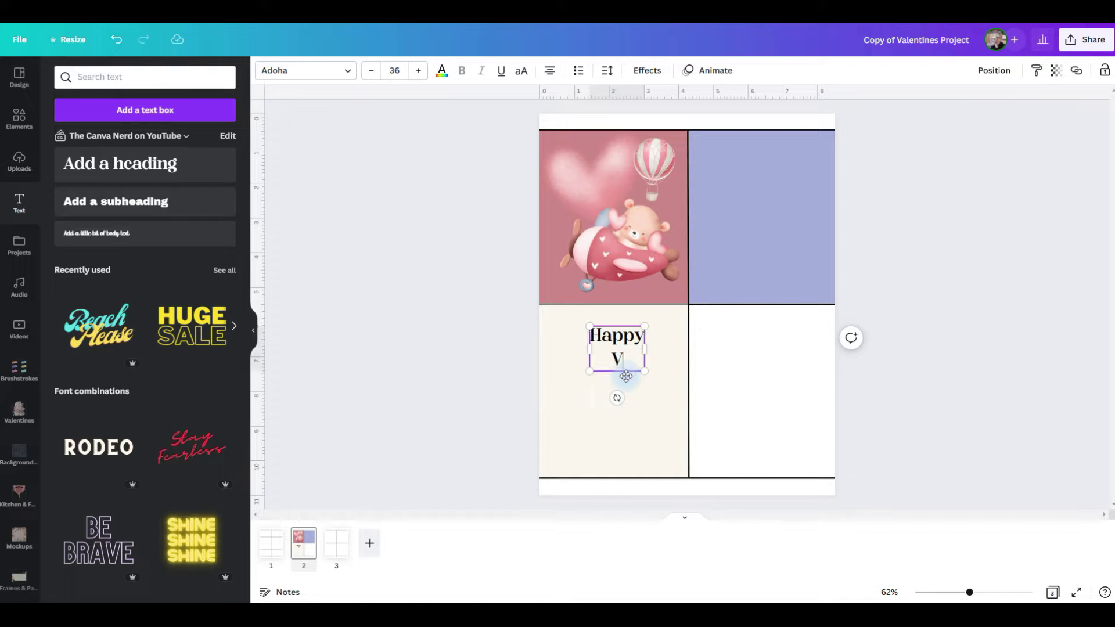
pyautogui.write('Valentines Day')
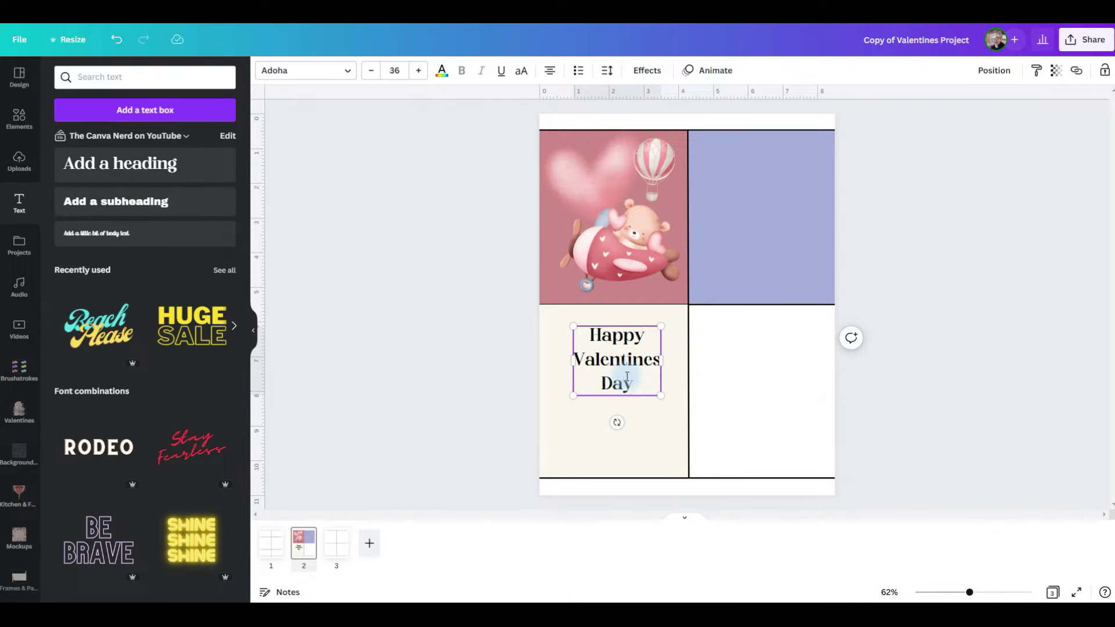
# Set the heading to Karlie-Regular, then shrink, tilt and place it in the dusty rose cell's top-left
pyautogui.click(314, 74)
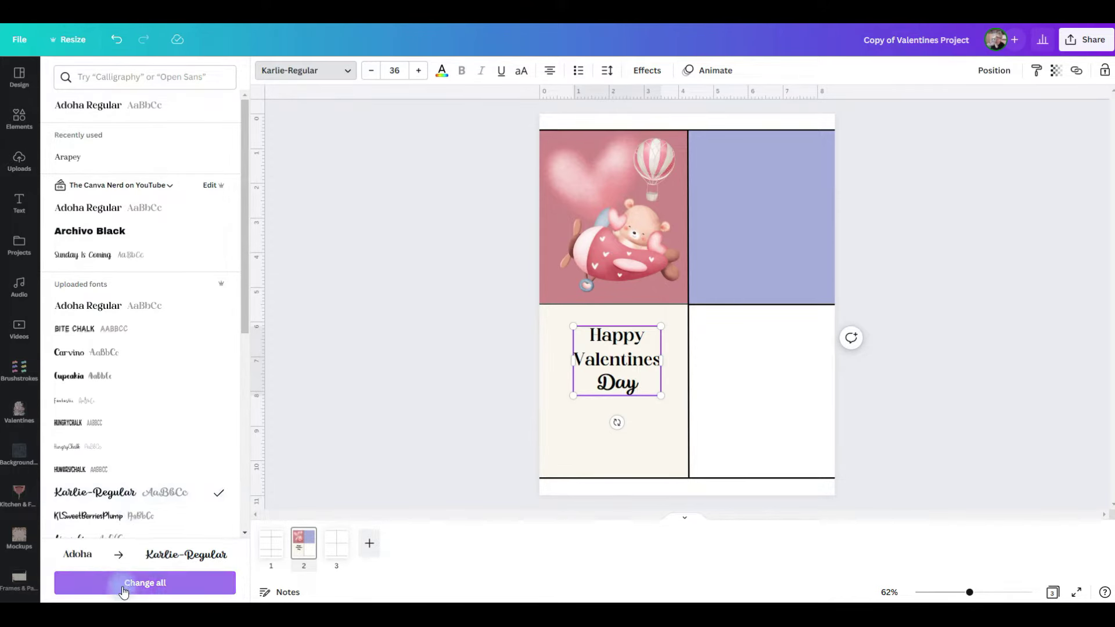
pyautogui.click(119, 587)
pyautogui.moveTo(661, 395); pyautogui.dragTo(598, 207)
pyautogui.moveTo(616, 146); pyautogui.dragTo(623, 138)
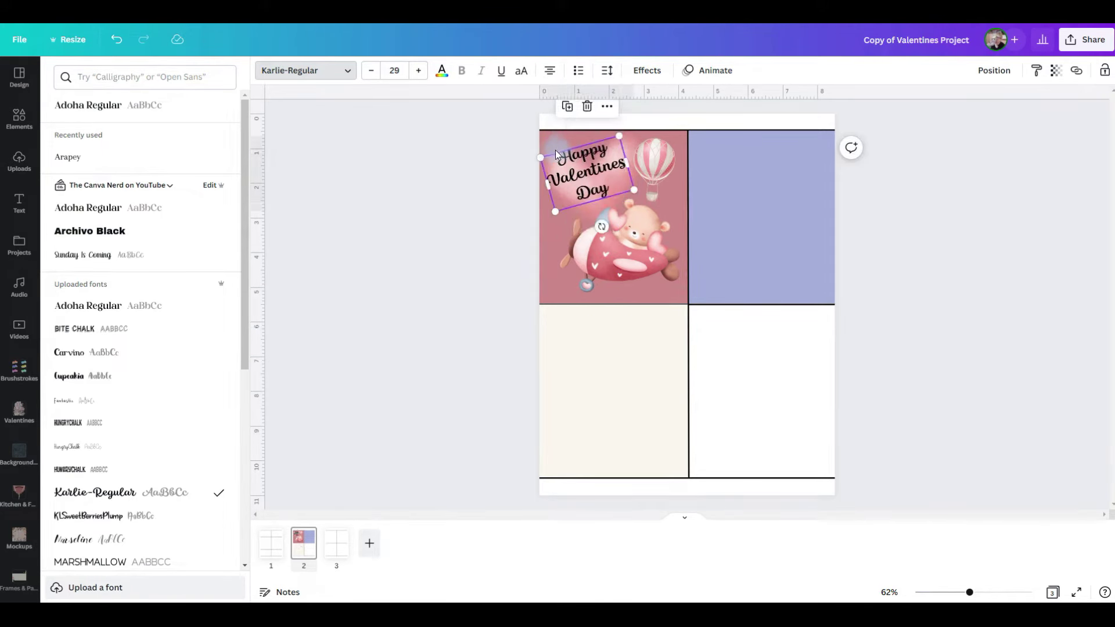
pyautogui.click(442, 72)
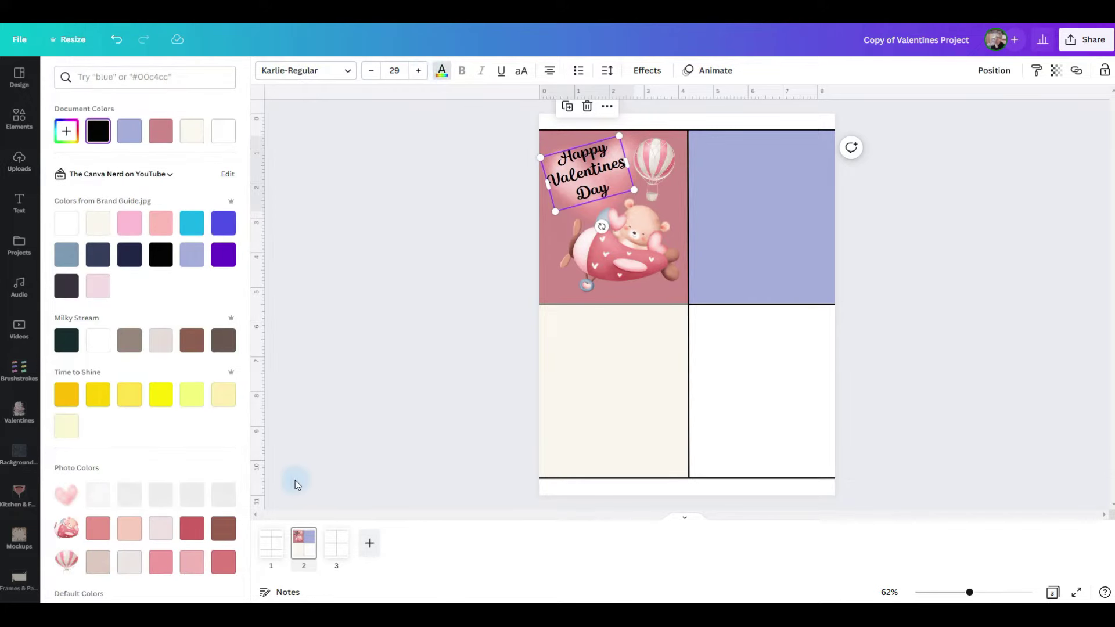
# Make the Happy Valentines Day greeting white and slightly larger
pyautogui.click(133, 574)
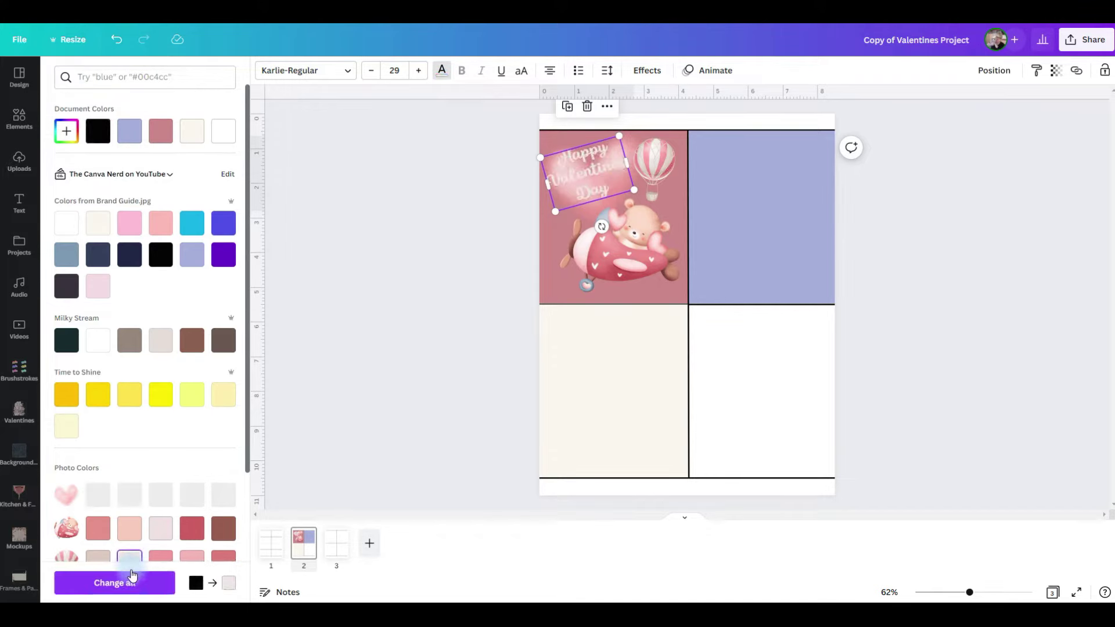
pyautogui.click(97, 341)
pyautogui.moveTo(619, 136); pyautogui.dragTo(624, 130)
# Align the balloon to the guide and enlarge the teddy-bear airplane
pyautogui.moveTo(656, 166); pyautogui.dragTo(660, 162)
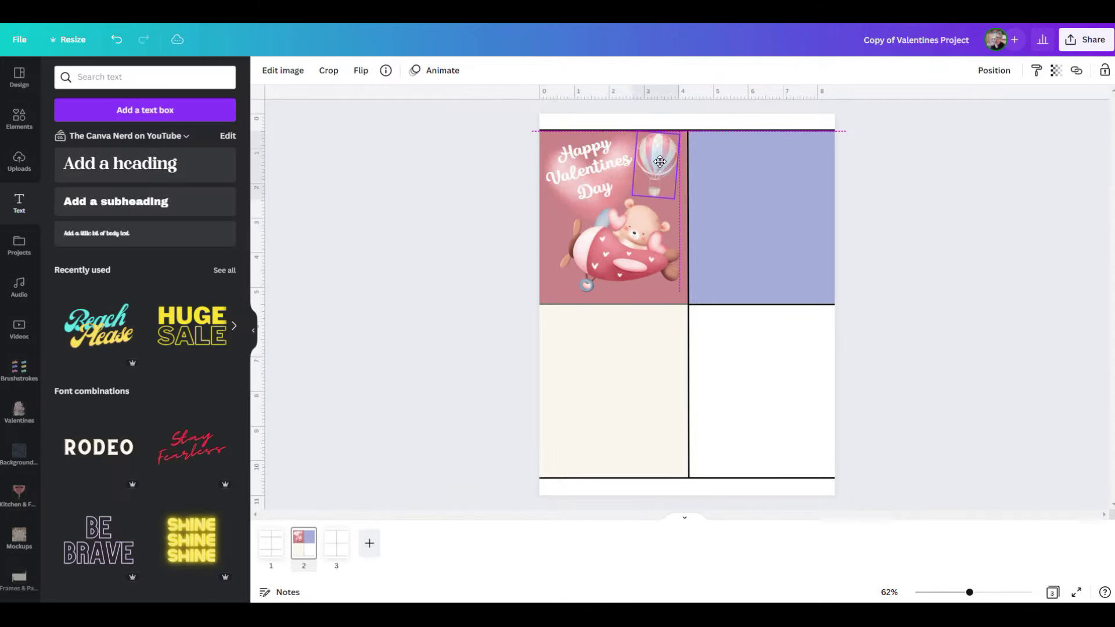
pyautogui.click(607, 249)
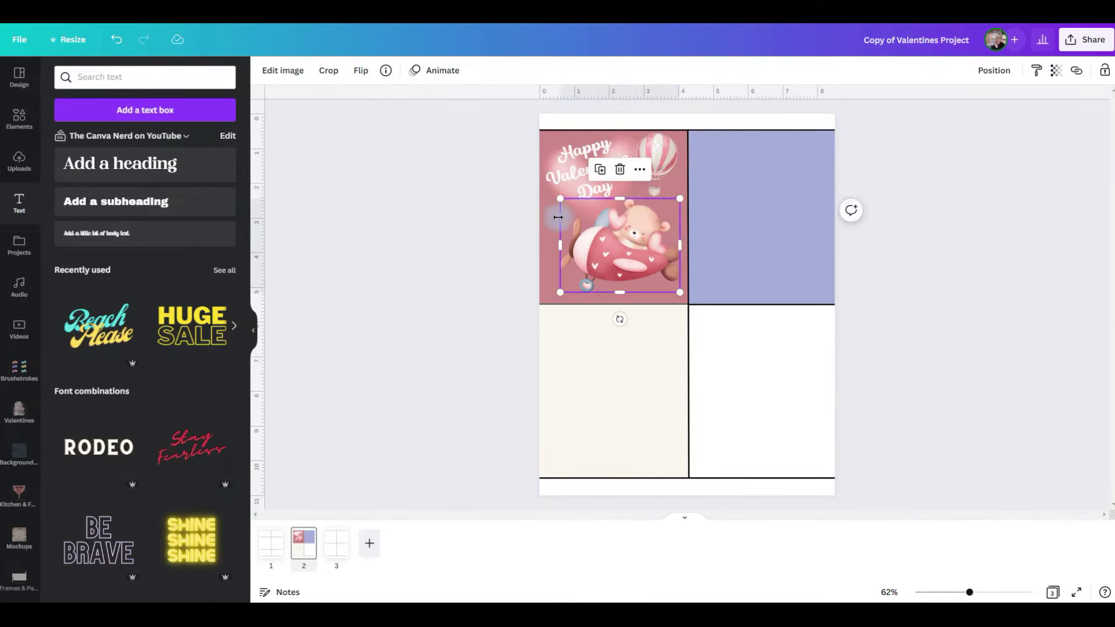
pyautogui.moveTo(558, 199); pyautogui.dragTo(552, 193)
pyautogui.click(732, 214)
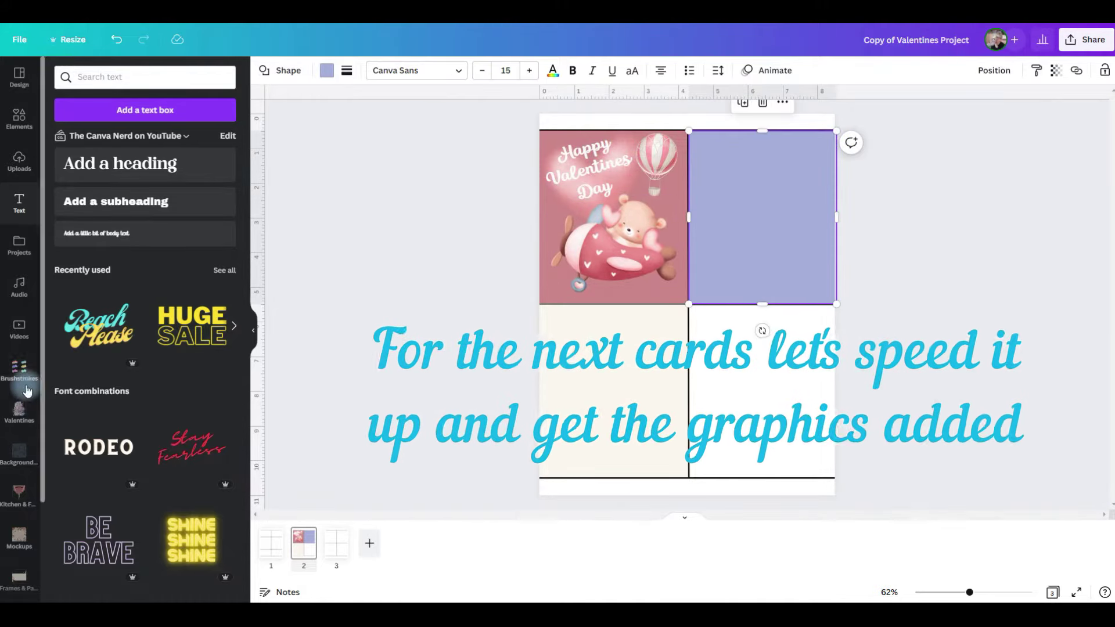
# Add the truck graphic to the second card and eyedrop its lavender for the background
pyautogui.click(19, 411)
pyautogui.moveTo(189, 248); pyautogui.dragTo(746, 248)
pyautogui.moveTo(795, 290); pyautogui.dragTo(830, 299)
pyautogui.click(755, 151)
pyautogui.click(326, 70)
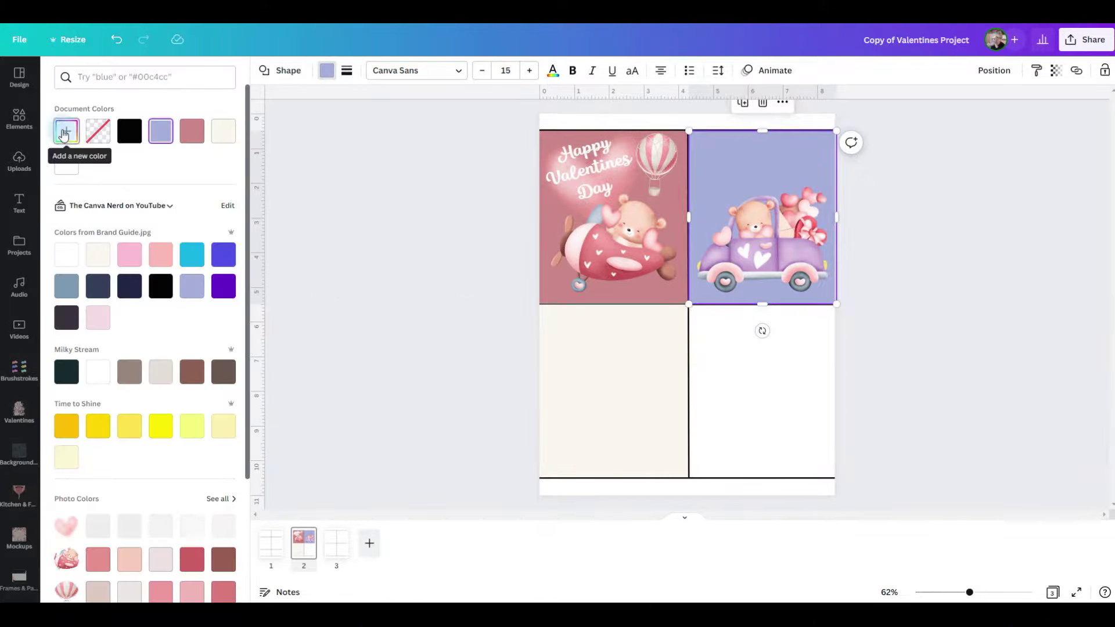
pyautogui.click(66, 130)
pyautogui.click(208, 251)
pyautogui.click(716, 253)
# Place a shrunken LOVE banner across the top of the lavender card
pyautogui.click(20, 411)
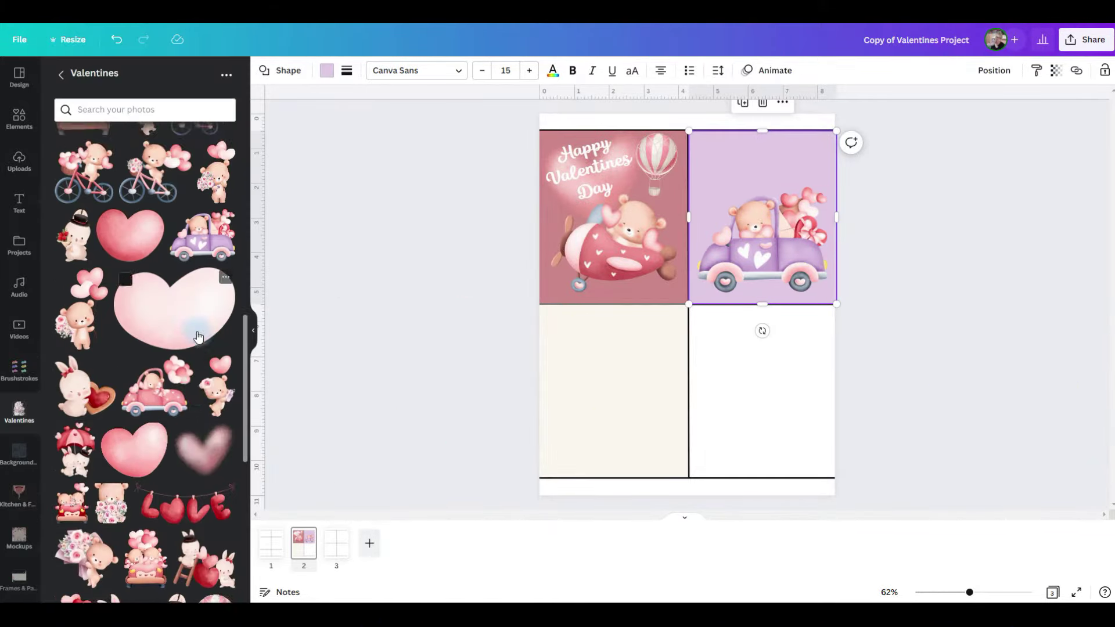
pyautogui.click(174, 388)
pyautogui.moveTo(638, 345); pyautogui.dragTo(755, 186)
pyautogui.click(465, 232)
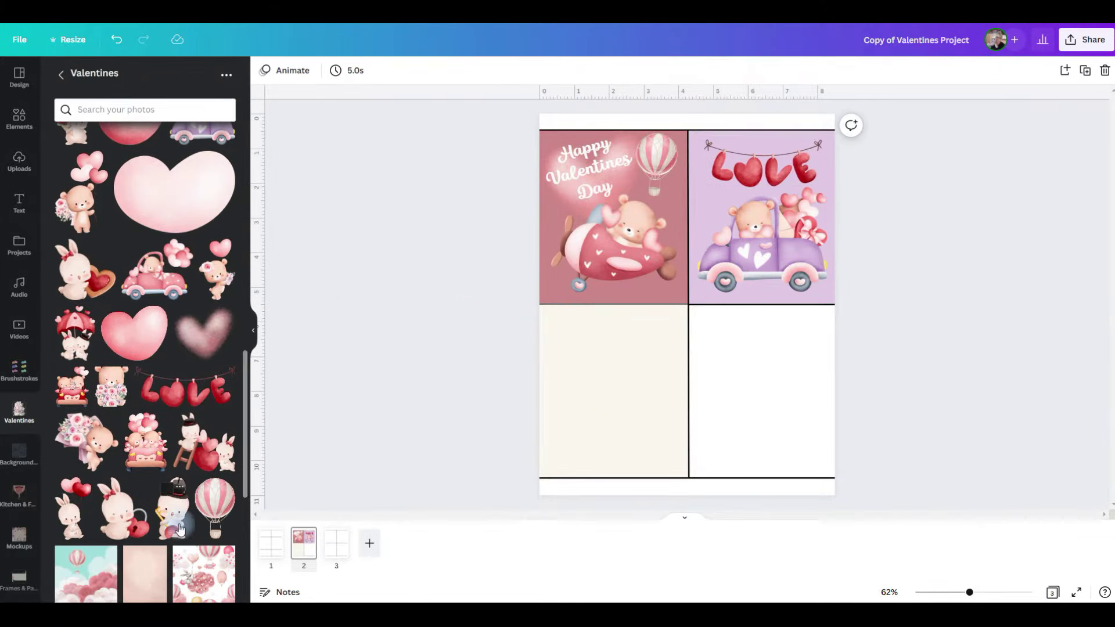
# Add umbrella bunnies to the cream card with 'Be Mine' text in Summer Joy
pyautogui.moveTo(88, 415); pyautogui.dragTo(614, 390)
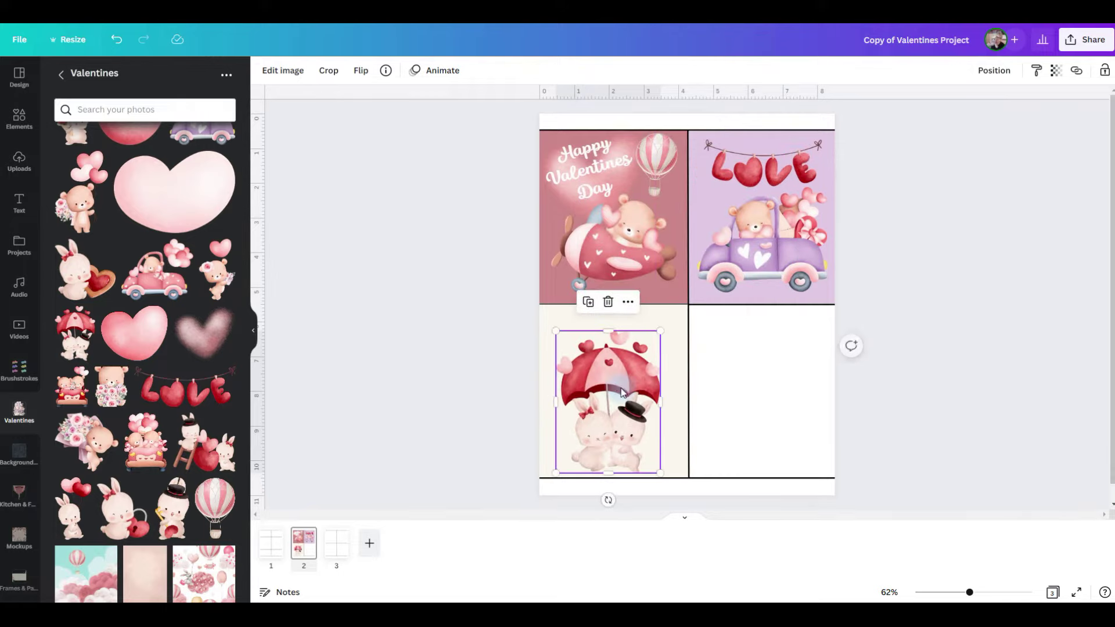
pyautogui.click(7, 208)
pyautogui.hotkey('ctrl', 'v')
pyautogui.moveTo(684, 300); pyautogui.dragTo(608, 319)
pyautogui.click(302, 70)
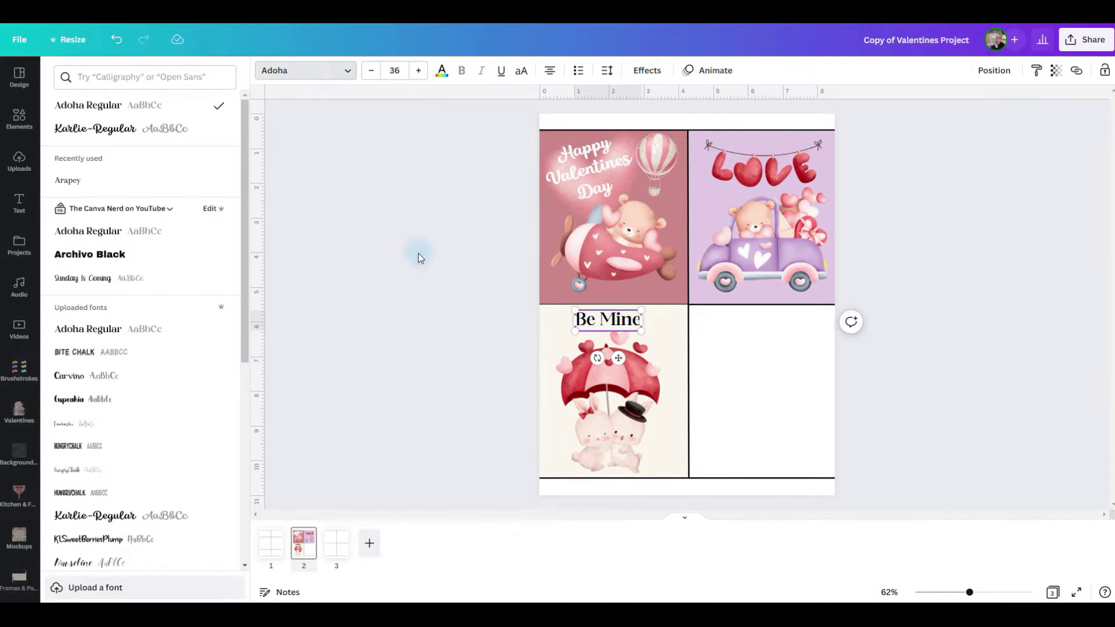
pyautogui.scroll(-5, 193, 400)
pyautogui.click(192, 398)
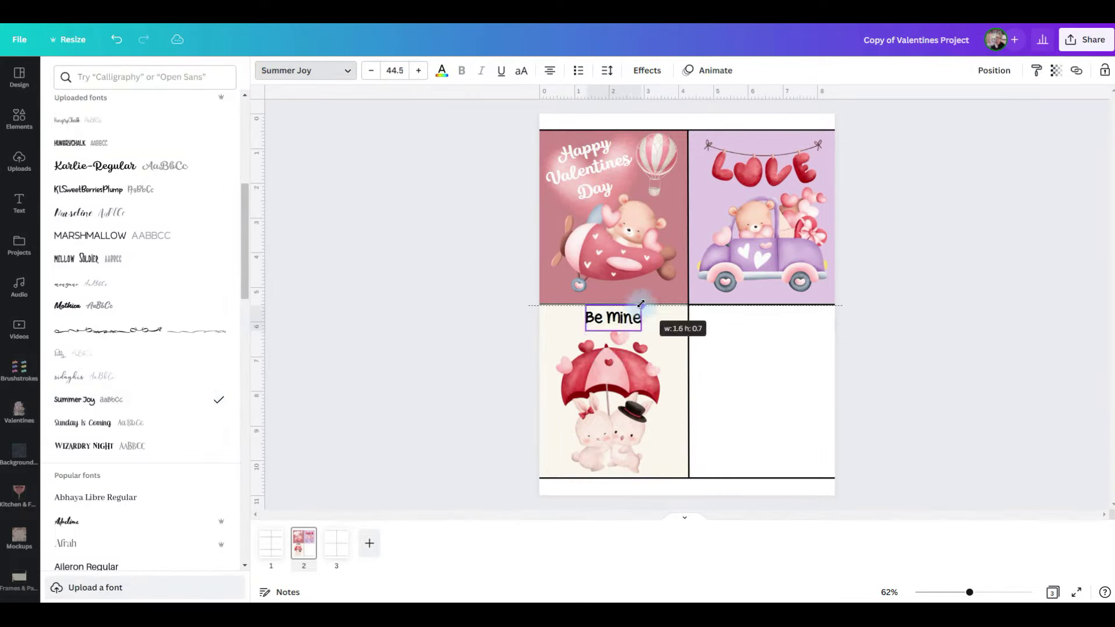
# Curve the 'Be Mine' text with the Curve effect and give it a dark colour
pyautogui.click(625, 382)
pyautogui.click(599, 323)
pyautogui.click(647, 71)
pyautogui.click(144, 398)
pyautogui.moveTo(145, 465); pyautogui.dragTo(220, 465)
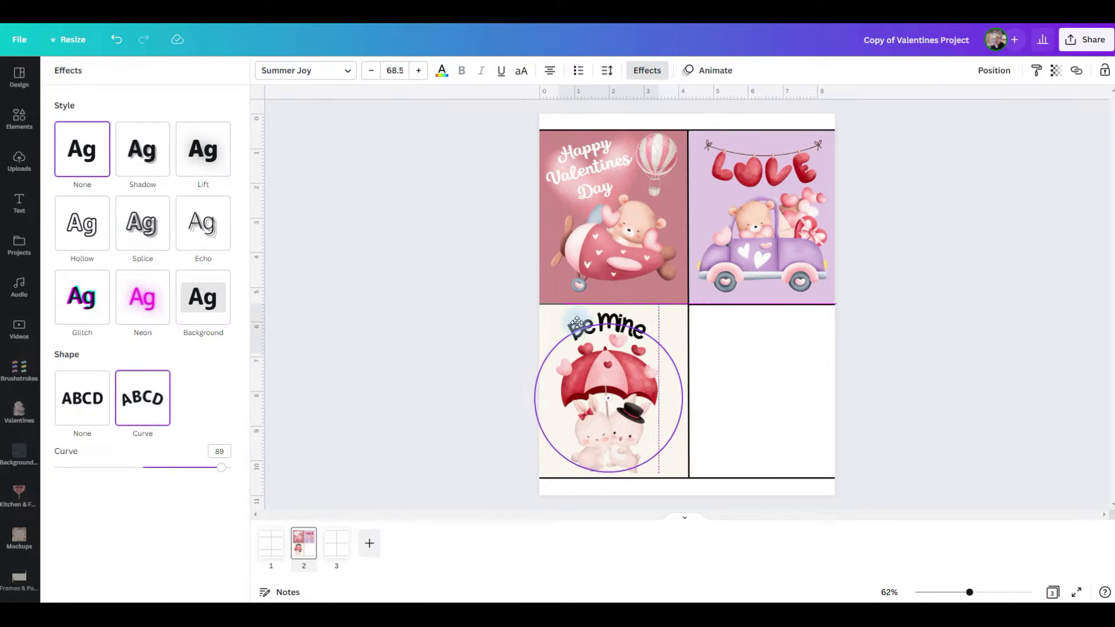
pyautogui.click(518, 378)
pyautogui.click(441, 70)
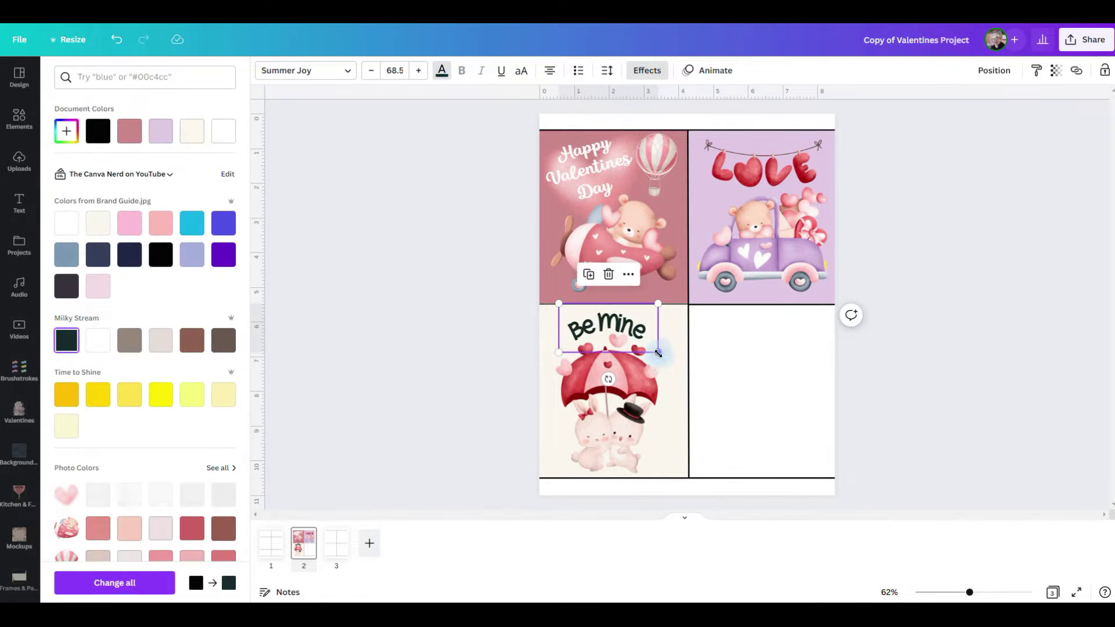
pyautogui.click(460, 349)
# Add the balloon-holding bears to the bottom-right cell, resized and flipped horizontally
pyautogui.click(19, 412)
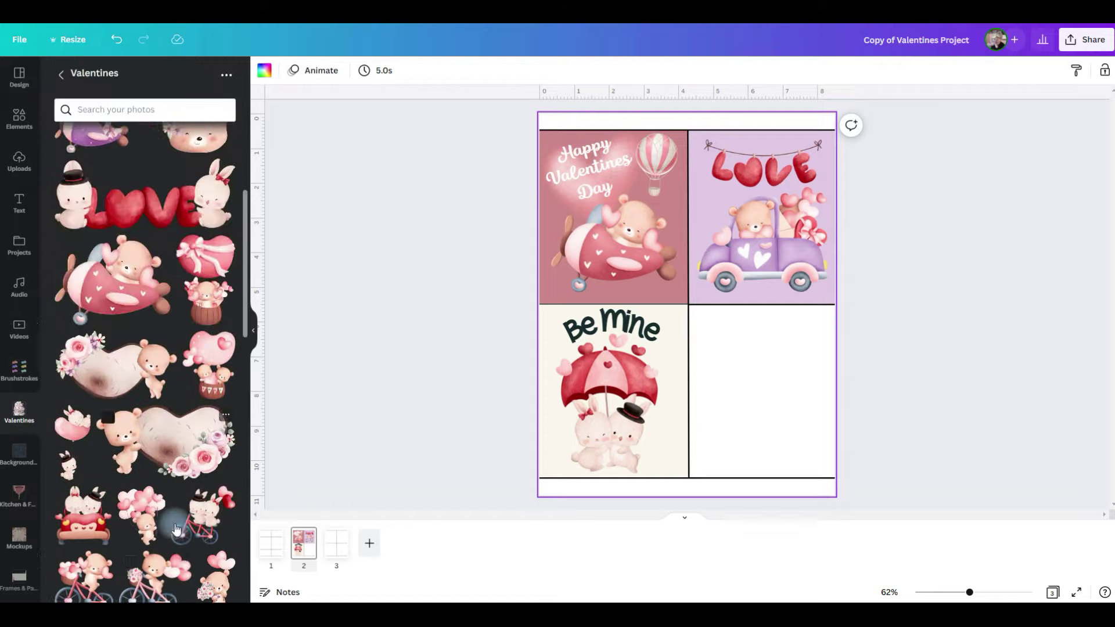
pyautogui.scroll(-10, 116, 378)
pyautogui.click(81, 406)
pyautogui.moveTo(687, 305); pyautogui.dragTo(734, 395)
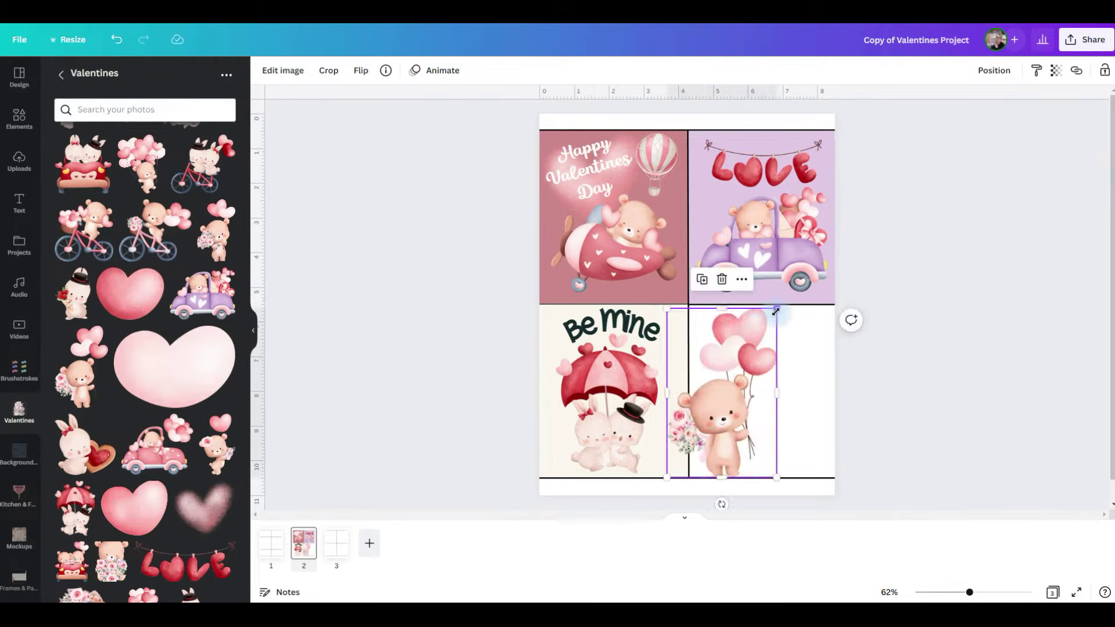
pyautogui.moveTo(779, 312); pyautogui.dragTo(806, 358)
pyautogui.click(360, 70)
pyautogui.click(397, 99)
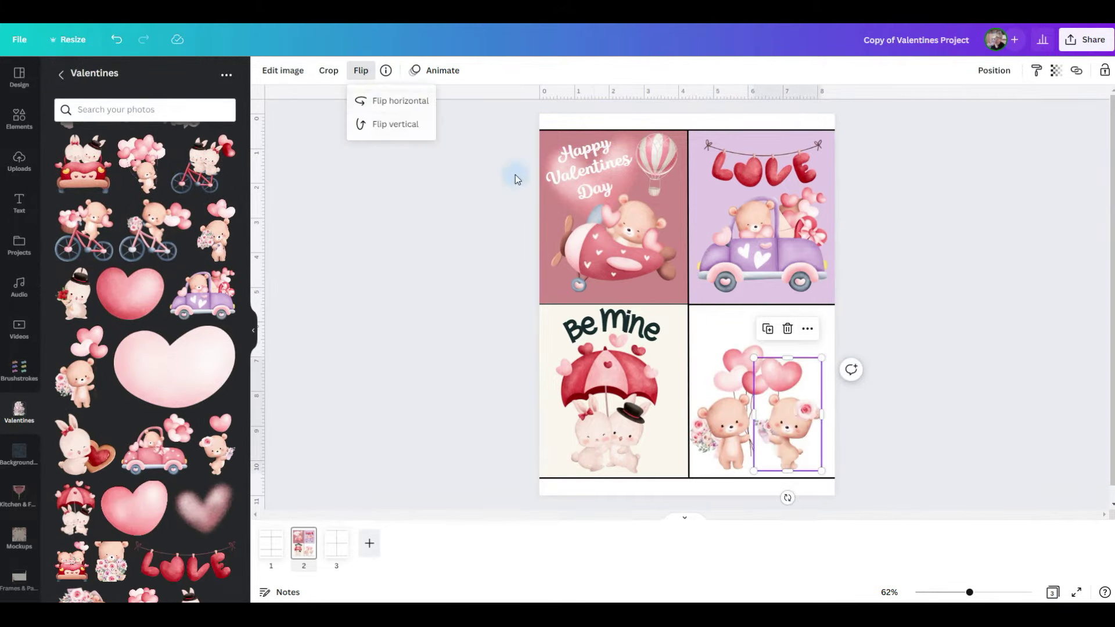
pyautogui.moveTo(772, 418); pyautogui.dragTo(788, 419)
# Add a 'Happy Valentines Day' heading in the Sunday Is Coming font to the bottom-right cell
pyautogui.click(24, 216)
pyautogui.moveTo(120, 163); pyautogui.dragTo(709, 331)
pyautogui.write('Happy Valentines Day')
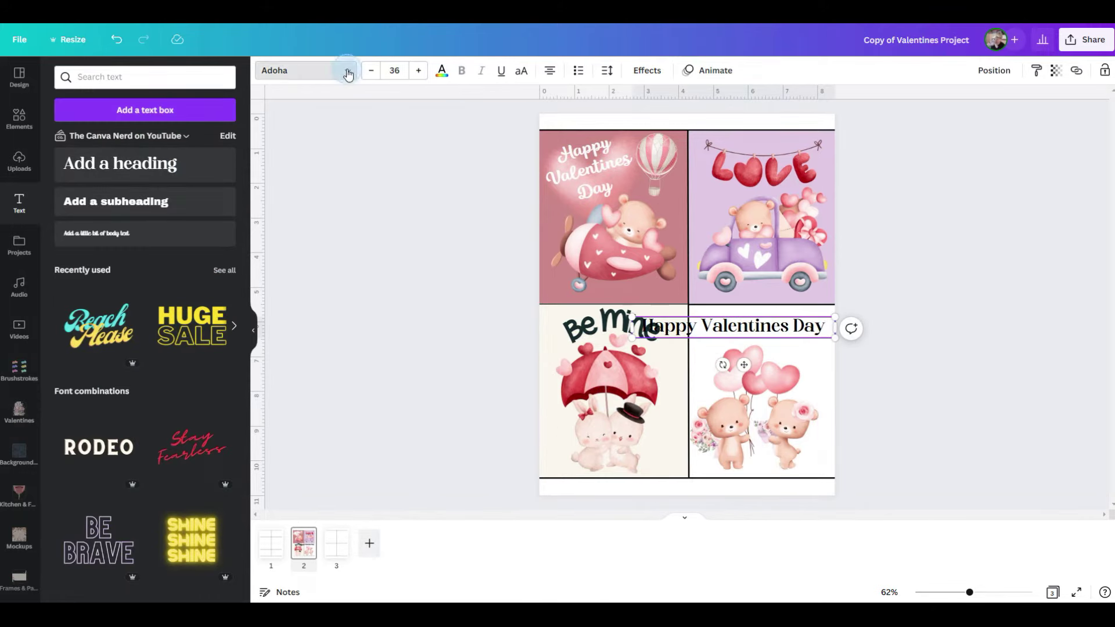
pyautogui.click(347, 71)
pyautogui.click(83, 422)
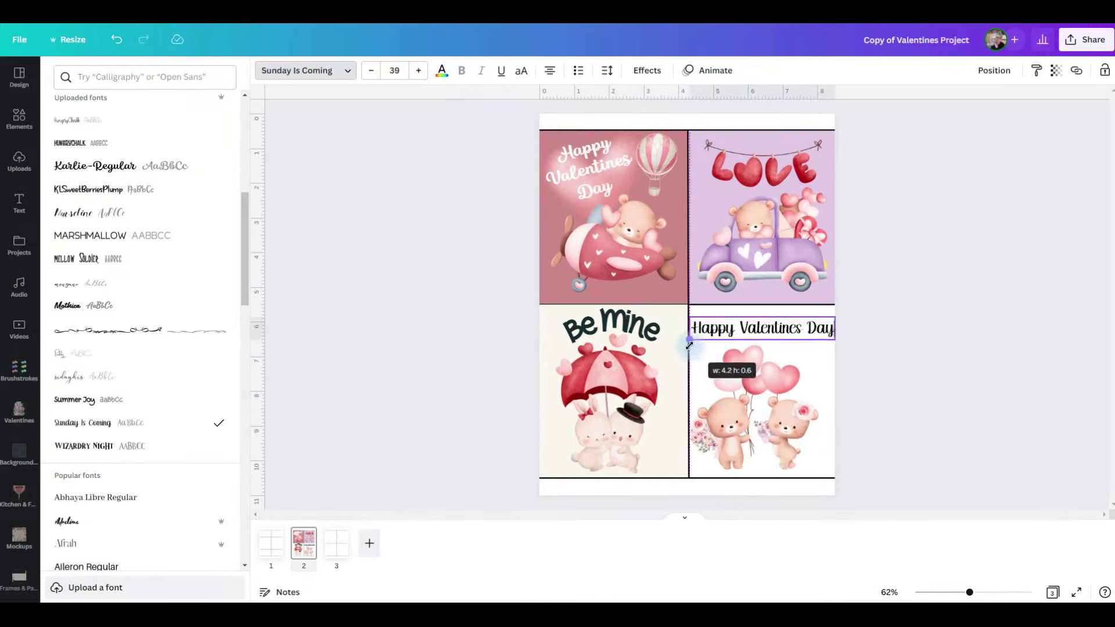
# Curve the heading, enlarge it to arch over the bears, and colour it pink
pyautogui.click(647, 71)
pyautogui.click(142, 398)
pyautogui.moveTo(143, 468); pyautogui.dragTo(218, 467)
pyautogui.moveTo(793, 363); pyautogui.dragTo(836, 386)
pyautogui.click(786, 438)
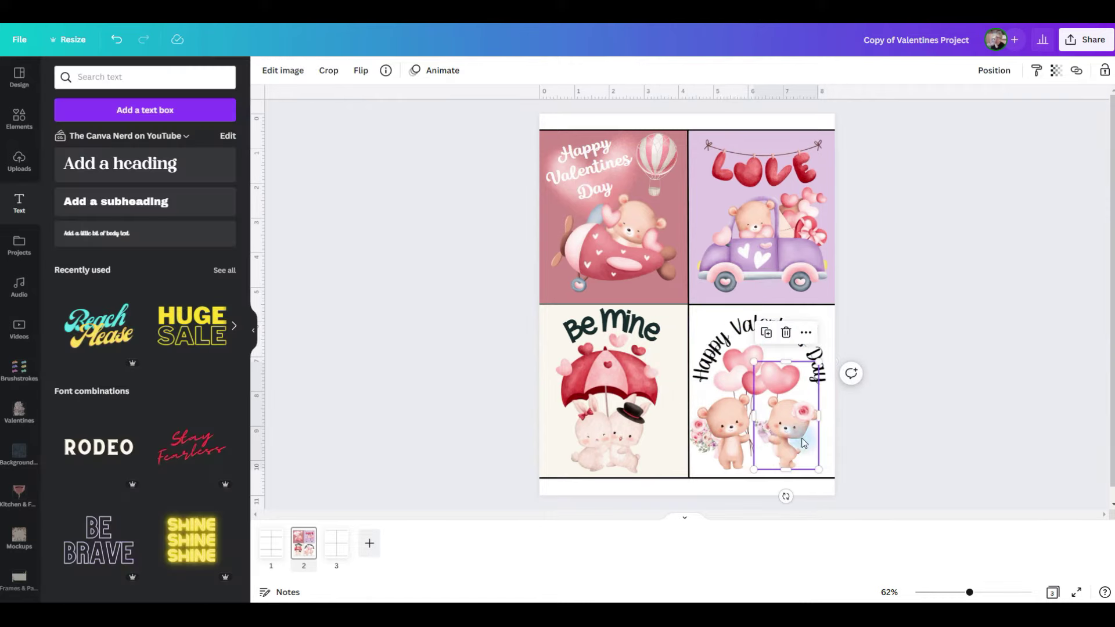
pyautogui.click(710, 336)
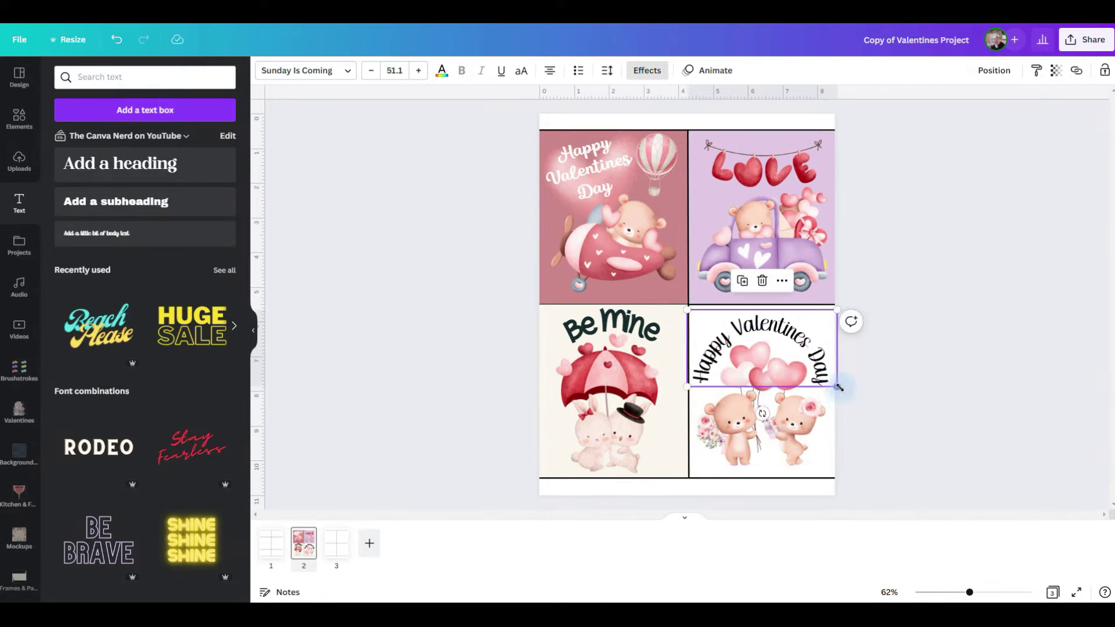
pyautogui.click(442, 70)
pyautogui.click(444, 414)
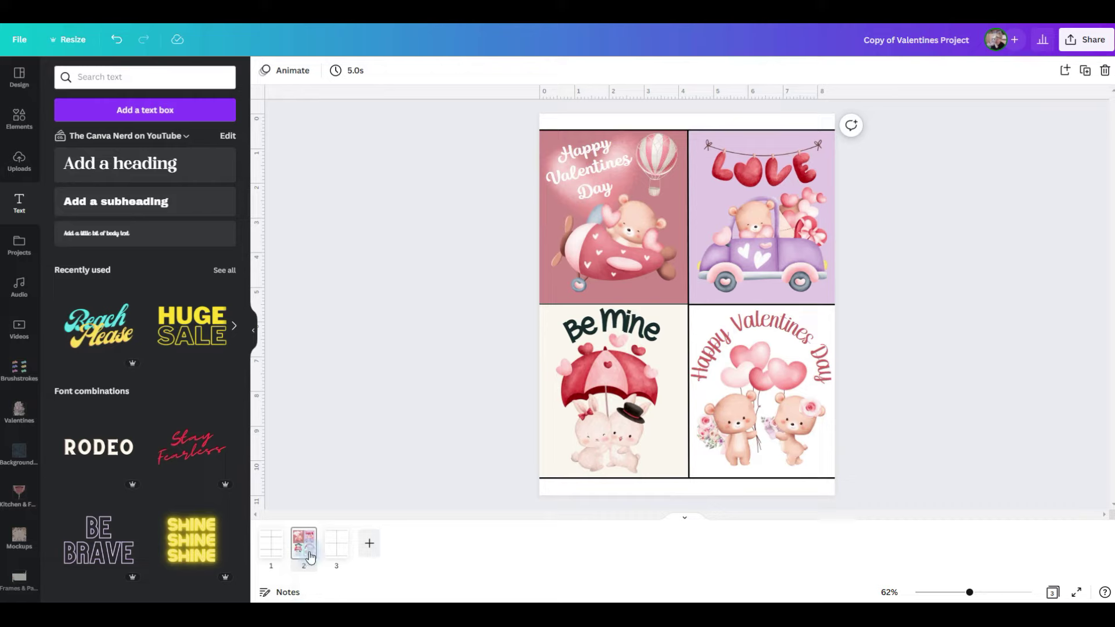
pyautogui.click(335, 550)
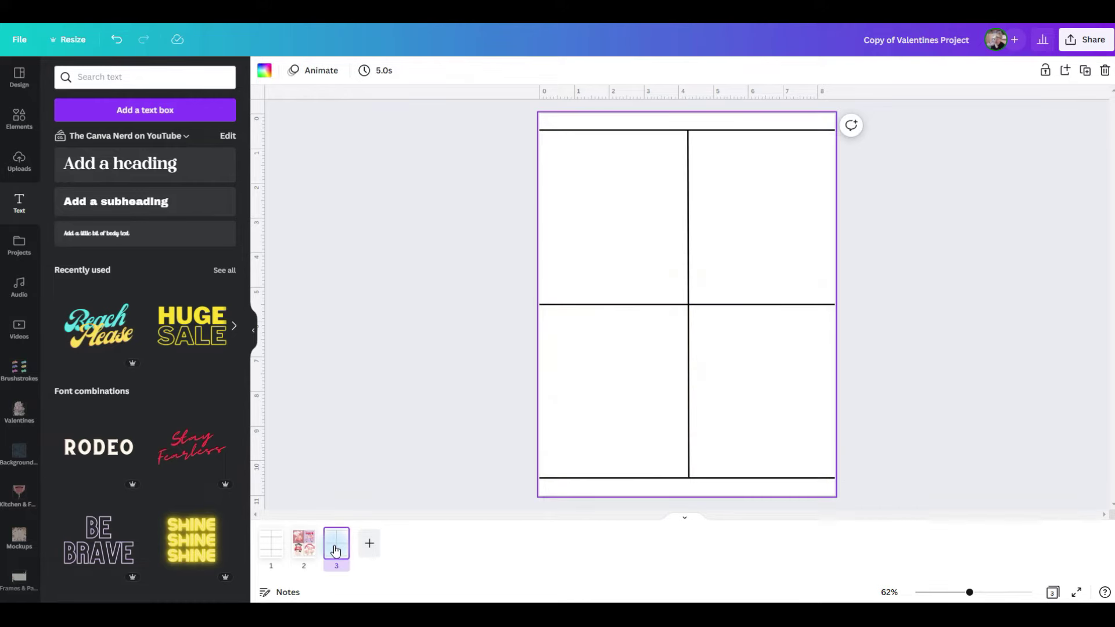
# Add the LOVE bunnies image to page 3, shrunk into the top-left cell
pyautogui.click(19, 411)
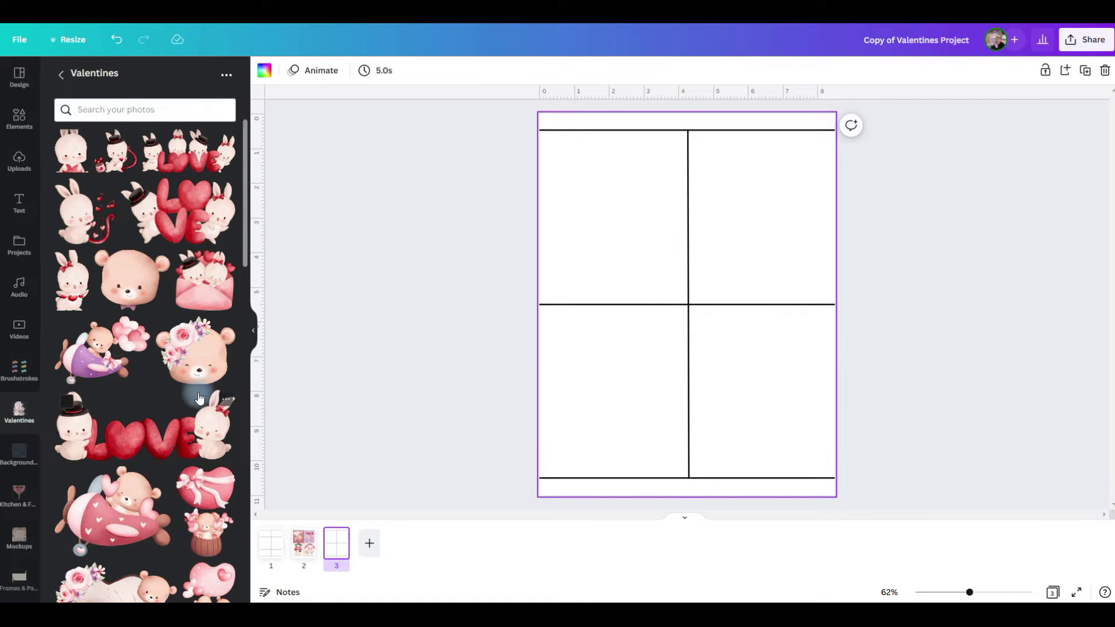
pyautogui.press('Tab')
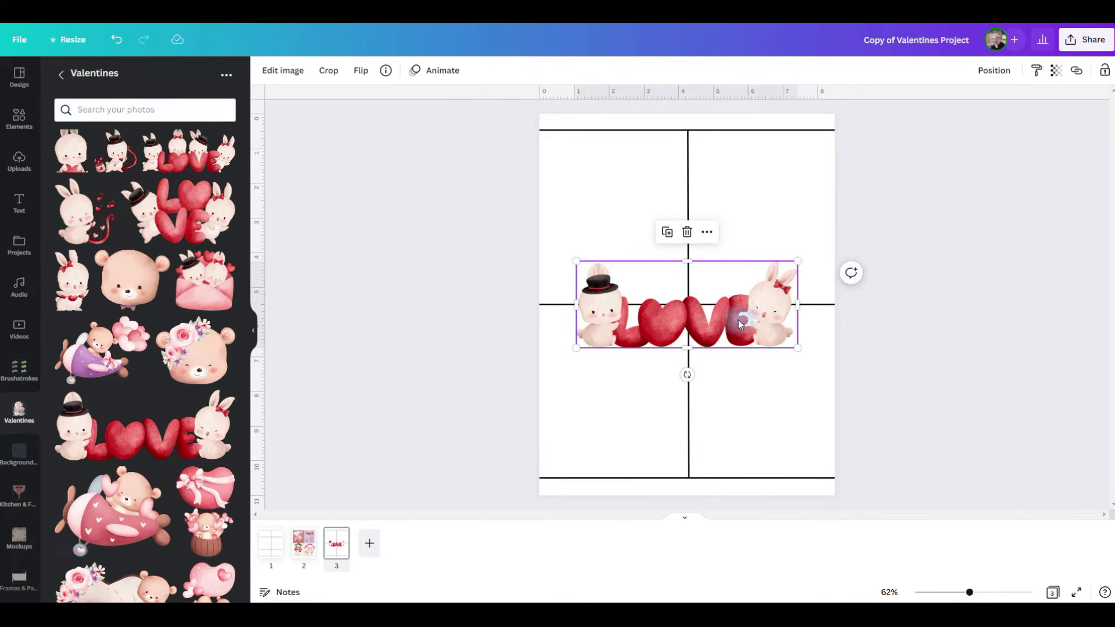
pyautogui.moveTo(795, 260); pyautogui.dragTo(637, 283)
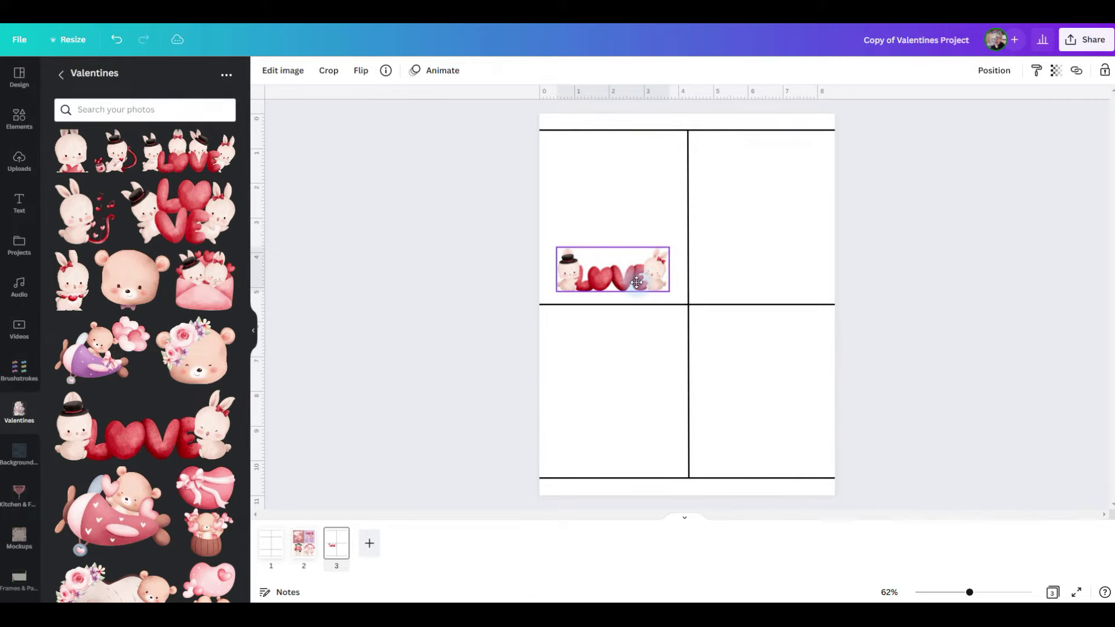
# Add a heading in the top-left cell with the sender's 'From' line
pyautogui.click(20, 203)
pyautogui.moveTo(157, 174); pyautogui.dragTo(639, 182)
pyautogui.write('From')
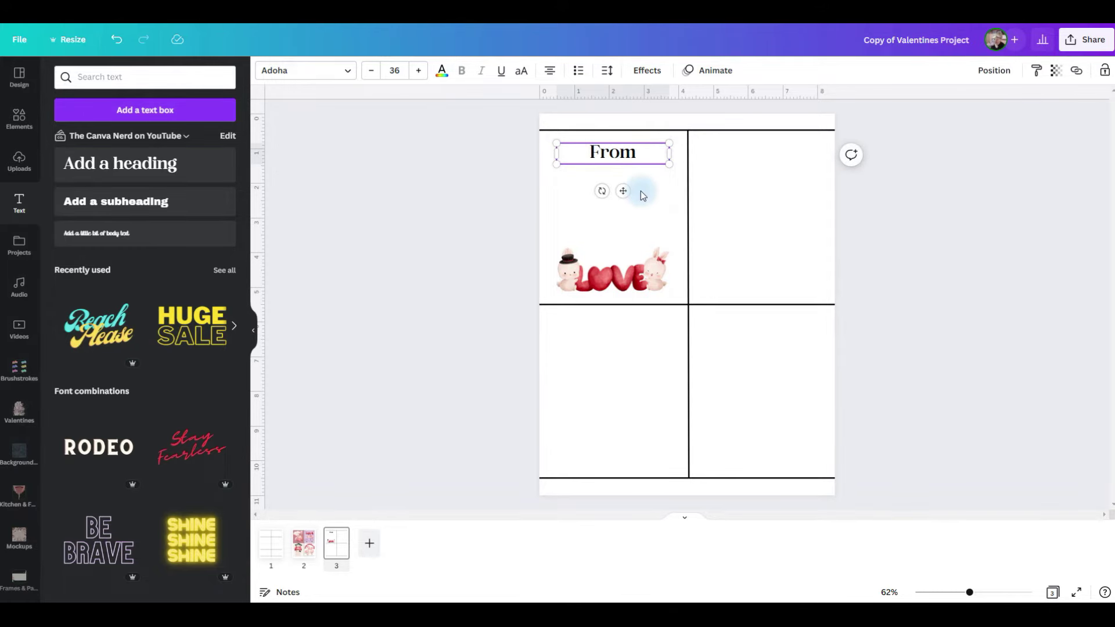
pyautogui.write(' Willow')
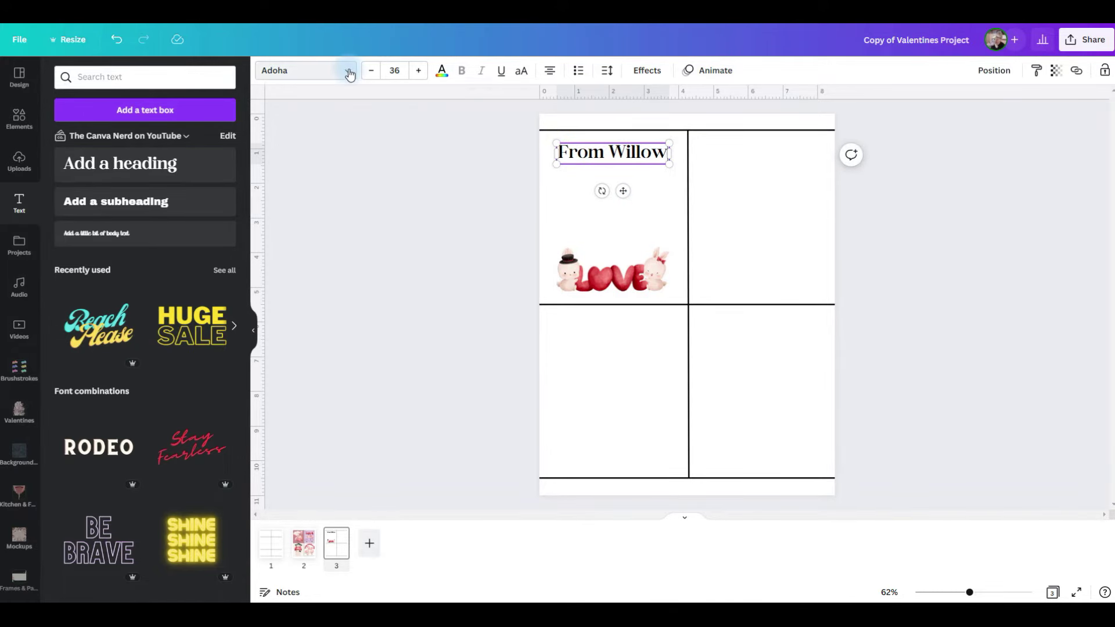
pyautogui.click(597, 169)
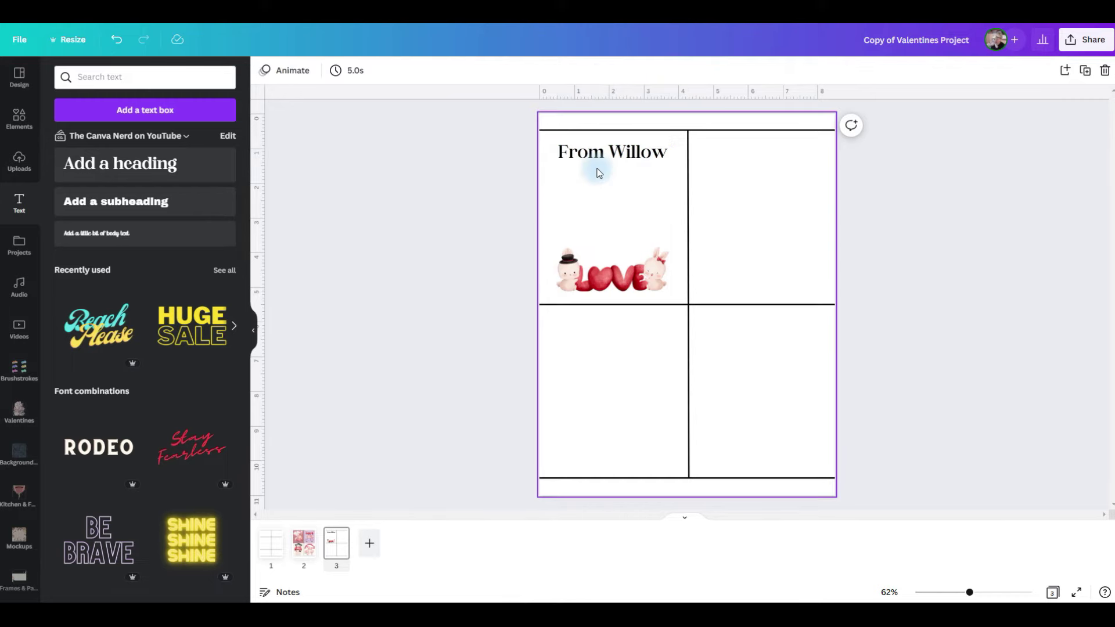
# Duplicate the heading below as 'To My Friend'
pyautogui.click(617, 160)
pyautogui.hotkey('ctrl', 'd')
pyautogui.moveTo(617, 162); pyautogui.dragTo(616, 190)
pyautogui.doubleClick(616, 190)
pyautogui.write('To My Friend')
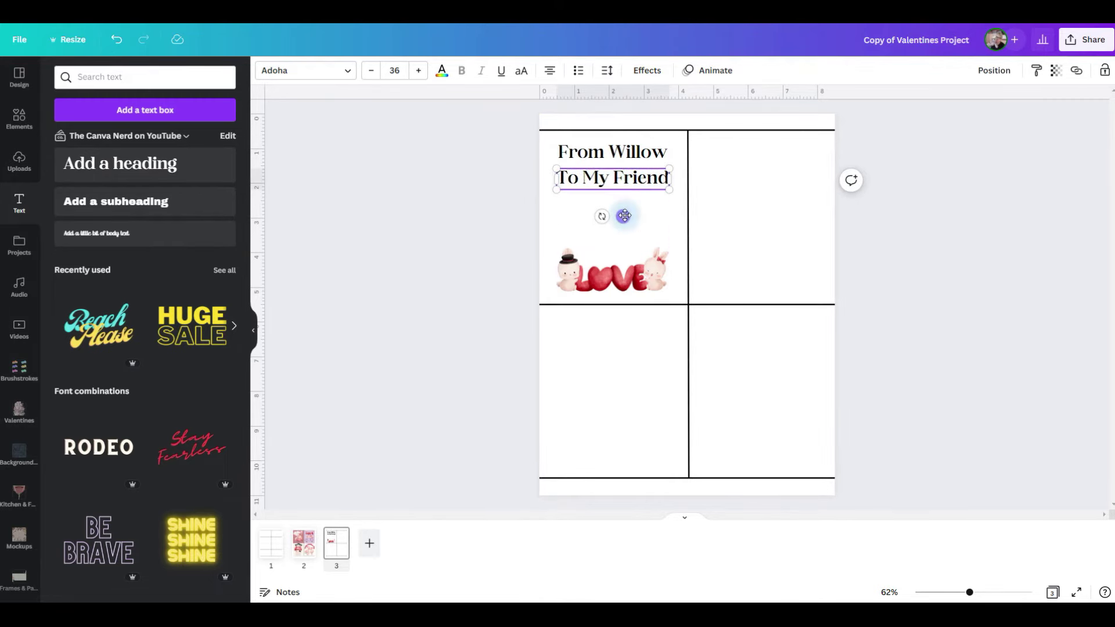
pyautogui.moveTo(593, 198); pyautogui.dragTo(610, 209)
# Add a third line 'Because you're special' in the Summer Joy font
pyautogui.doubleClick(613, 203)
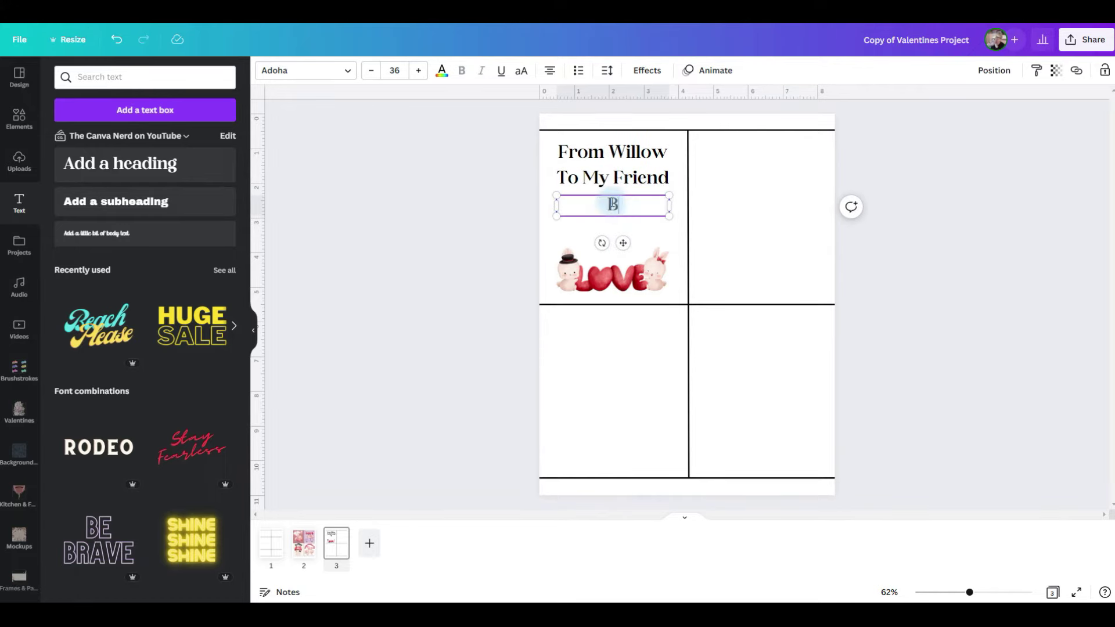
pyautogui.write("Because you're special")
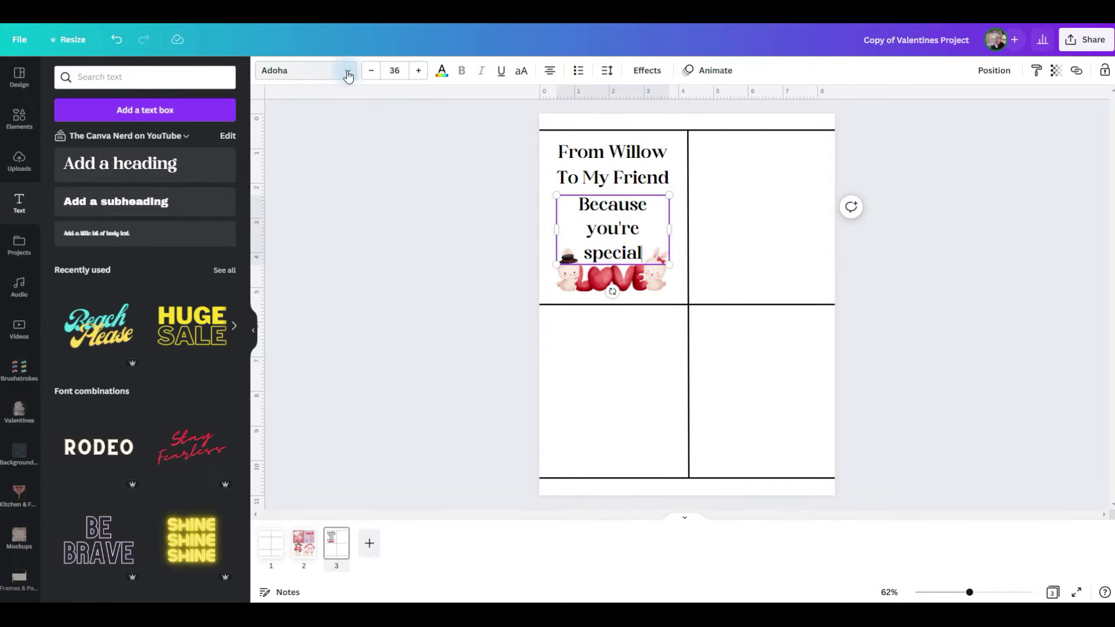
pyautogui.click(343, 69)
pyautogui.click(224, 400)
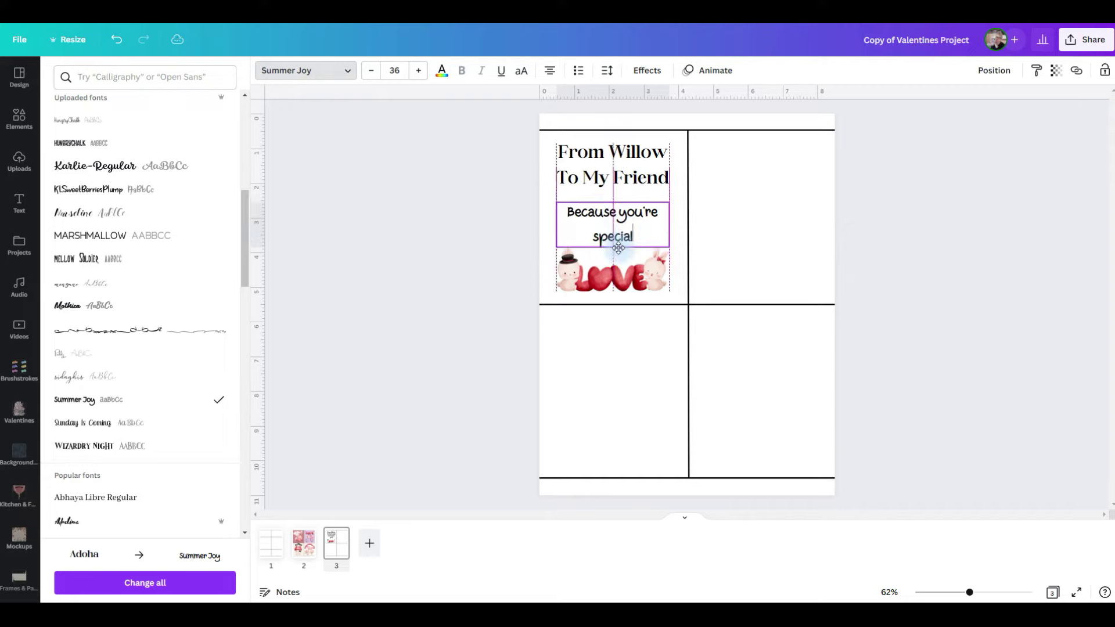
# Enlarge the LOVE image across the cell, then select it with all three text lines
pyautogui.click(635, 284)
pyautogui.moveTo(669, 285); pyautogui.dragTo(687, 294)
pyautogui.moveTo(557, 294); pyautogui.dragTo(546, 294)
pyautogui.keyDown('shift'); pyautogui.click(650, 243); pyautogui.keyUp('shift')
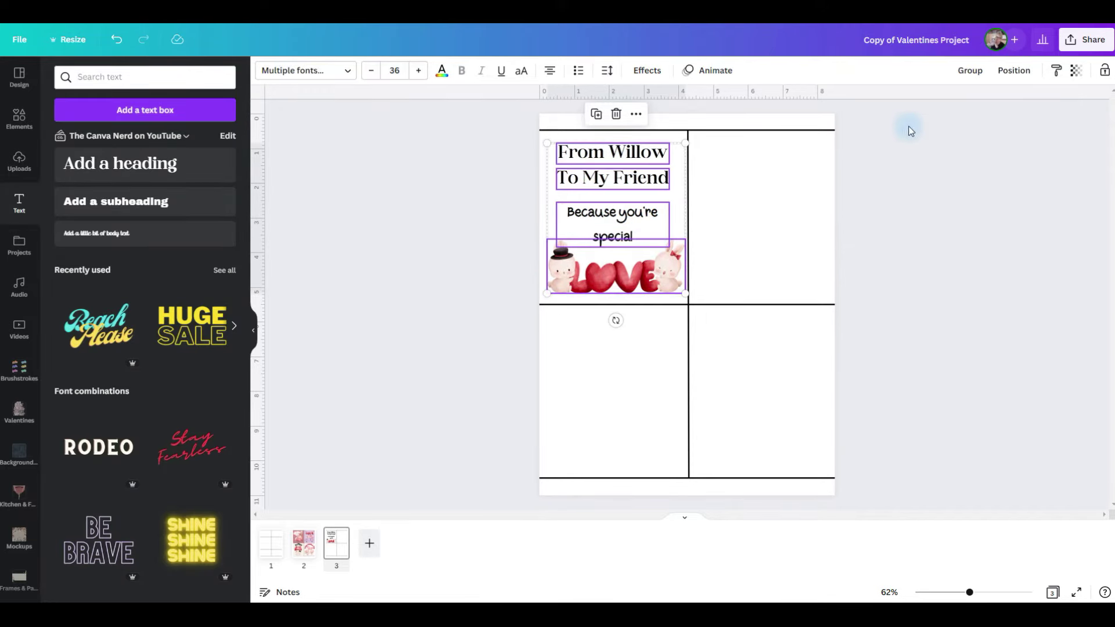
# Space the card's three text lines evenly and group them with the bunny image
pyautogui.click(1014, 70)
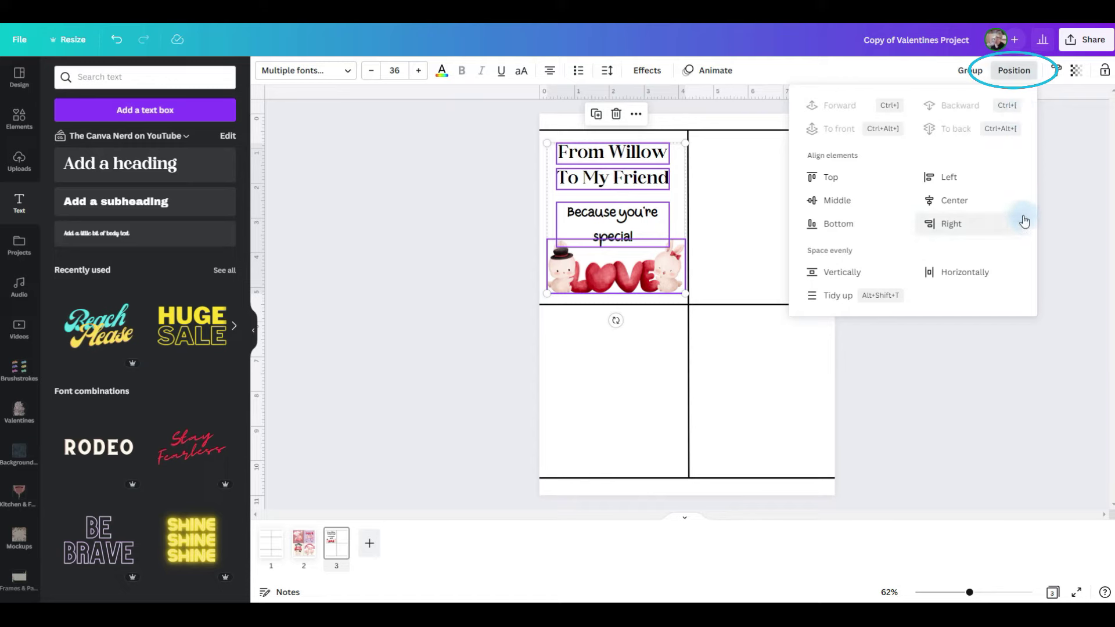
pyautogui.click(887, 297)
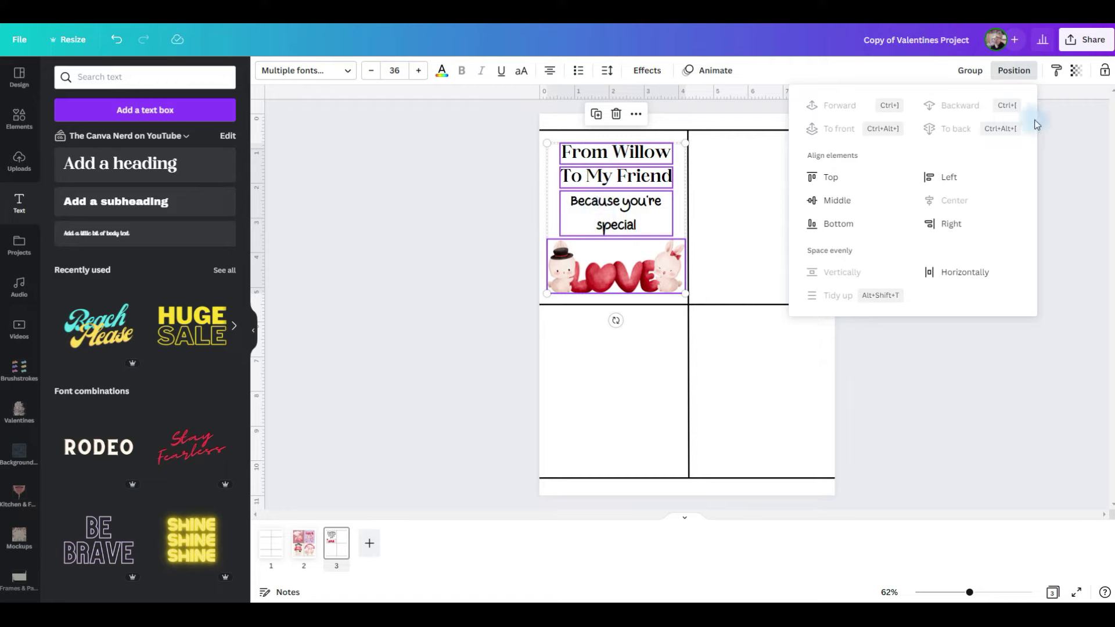
pyautogui.click(970, 71)
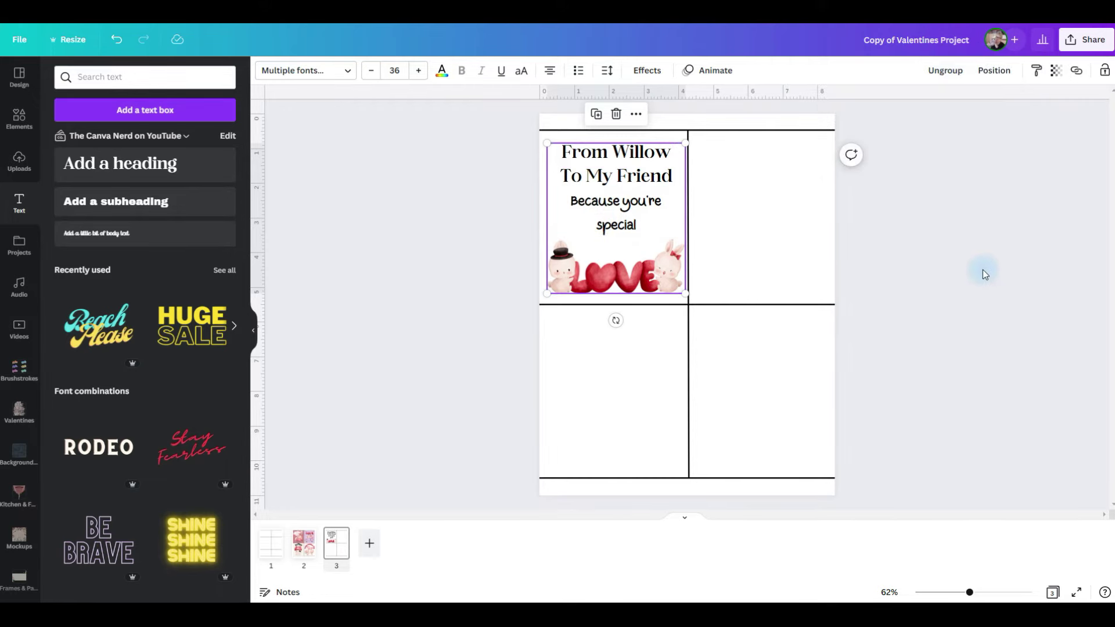
# Duplicate the grouped card three times, filling the top-right, bottom-left and bottom-right cells
pyautogui.click(643, 239)
pyautogui.hotkey('ctrl', 'd')
pyautogui.moveTo(633, 236); pyautogui.dragTo(755, 228)
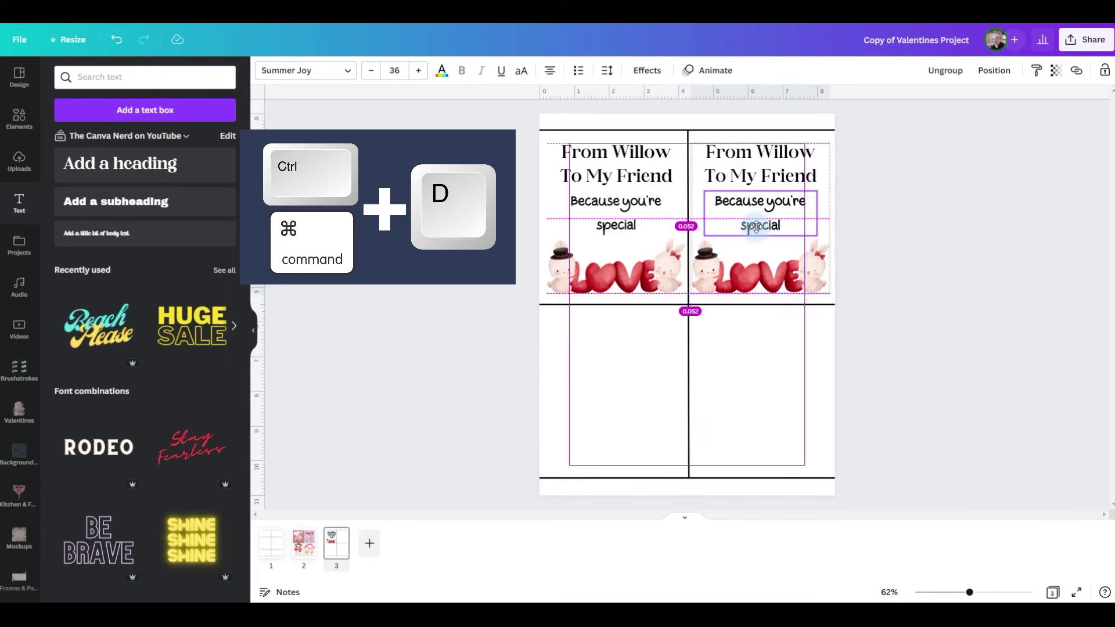
pyautogui.hotkey('ctrl', 'd')
pyautogui.moveTo(756, 230); pyautogui.dragTo(605, 395)
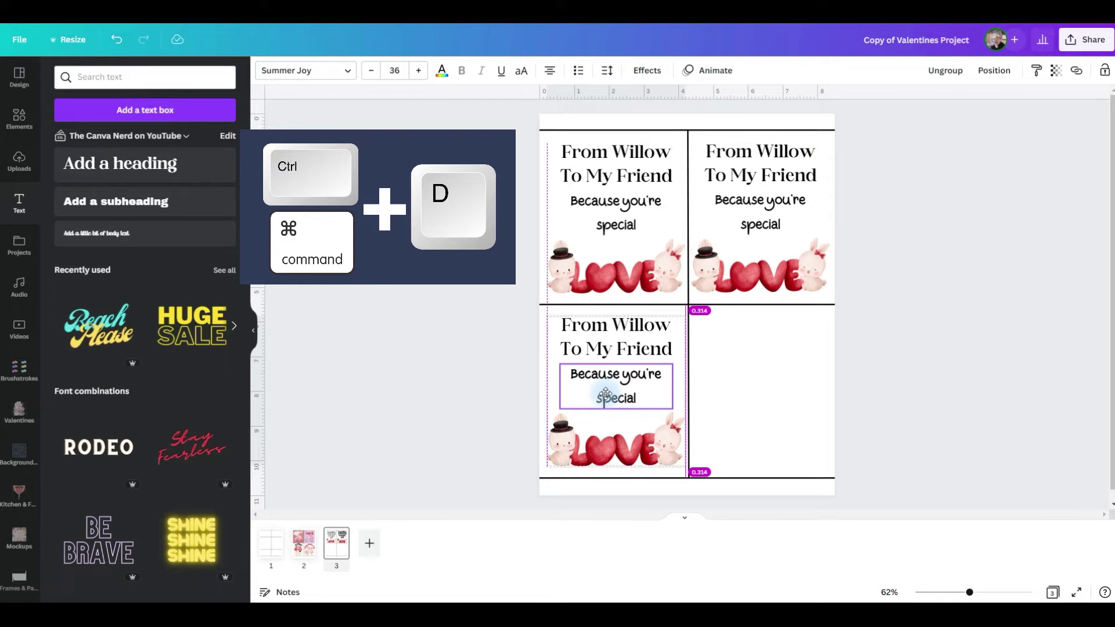
pyautogui.hotkey('ctrl', 'd')
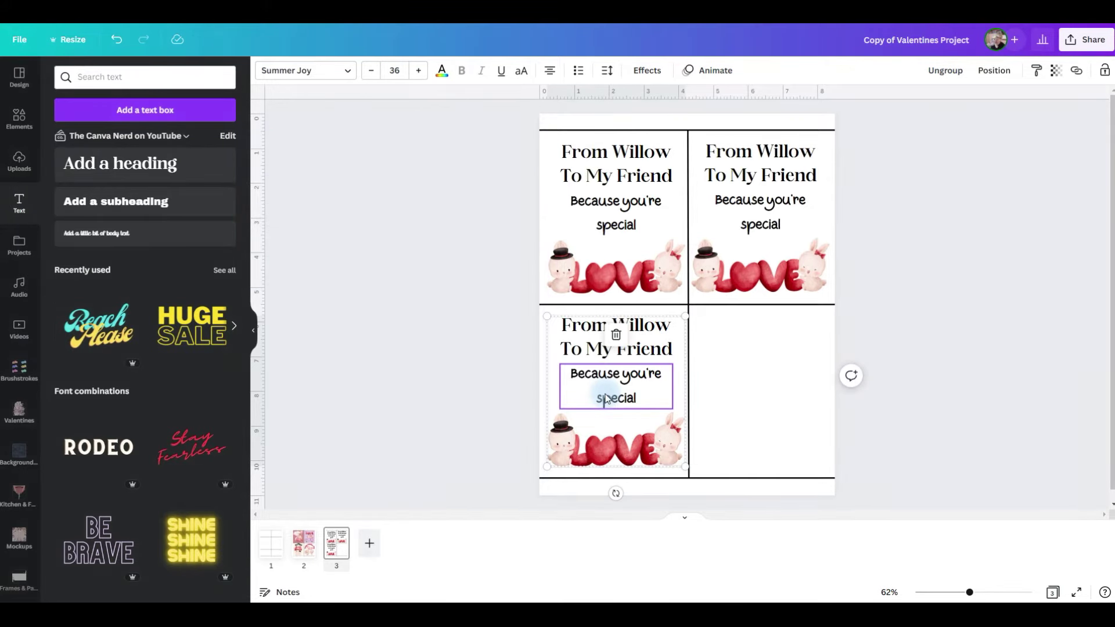
pyautogui.moveTo(662, 331); pyautogui.dragTo(803, 328)
pyautogui.click(530, 279)
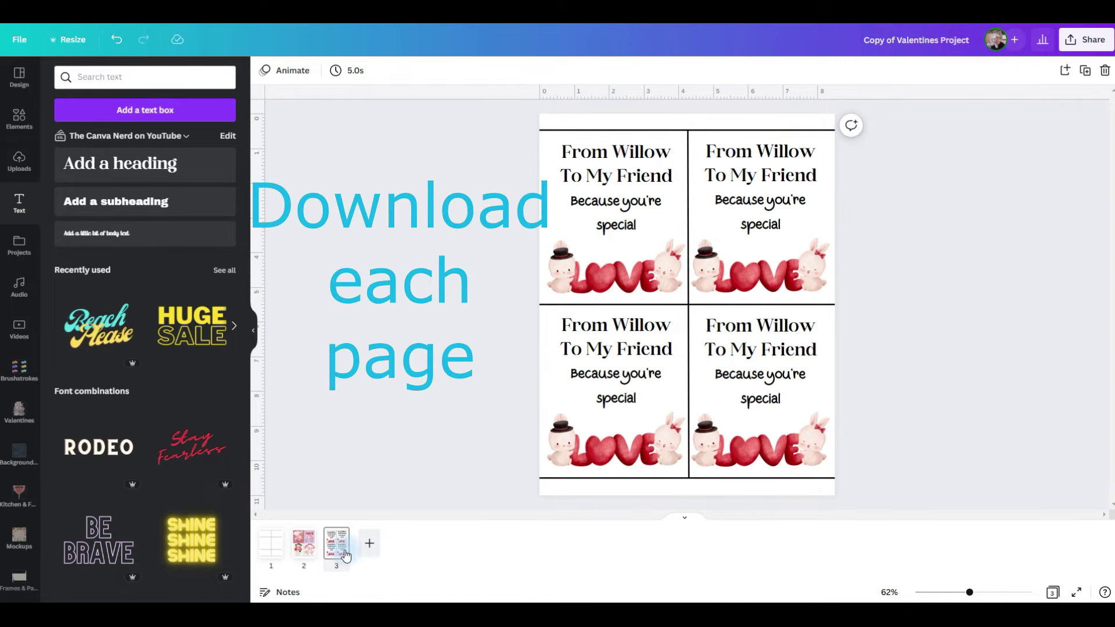
pyautogui.click(303, 544)
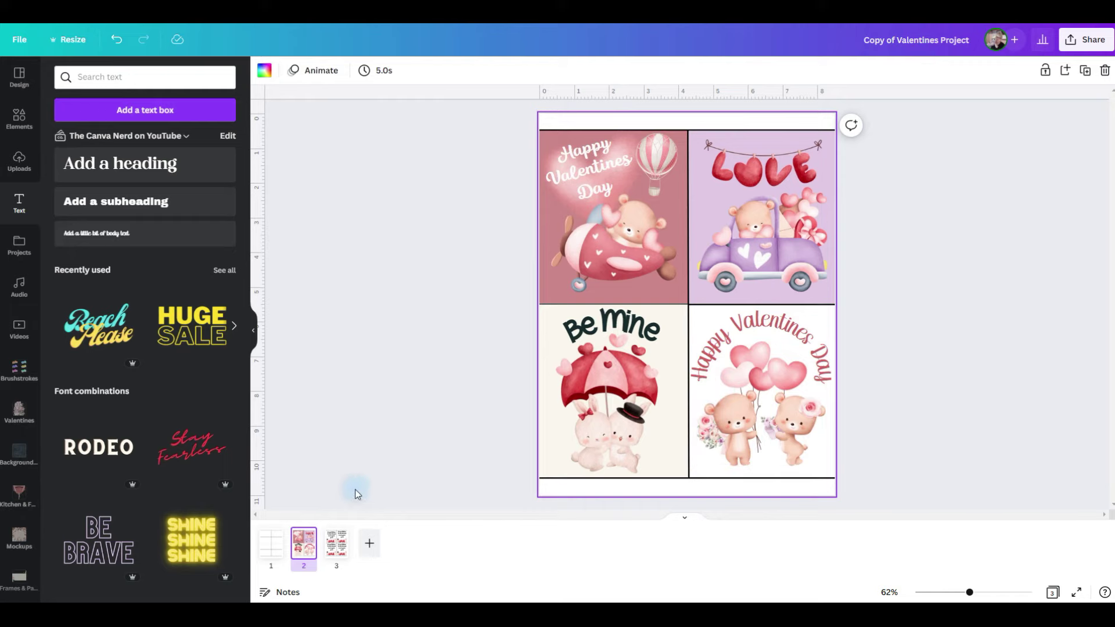
pyautogui.click(342, 554)
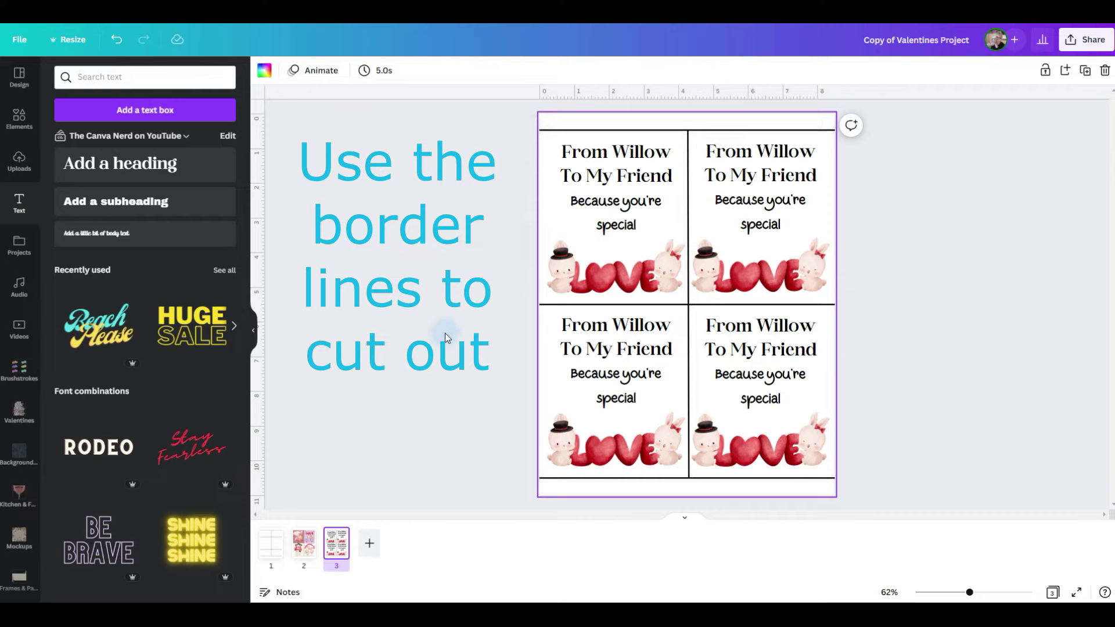
pyautogui.click(397, 412)
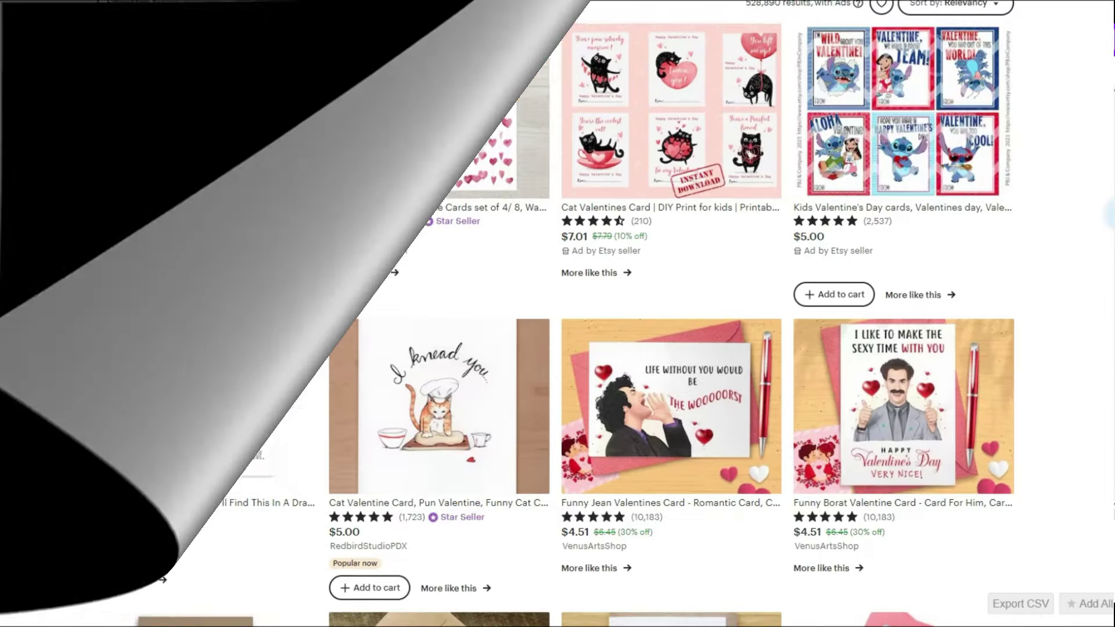
# Scroll the Etsy Valentine's card results down to the related searches and pagination
pyautogui.scroll(-3, 558, 314)
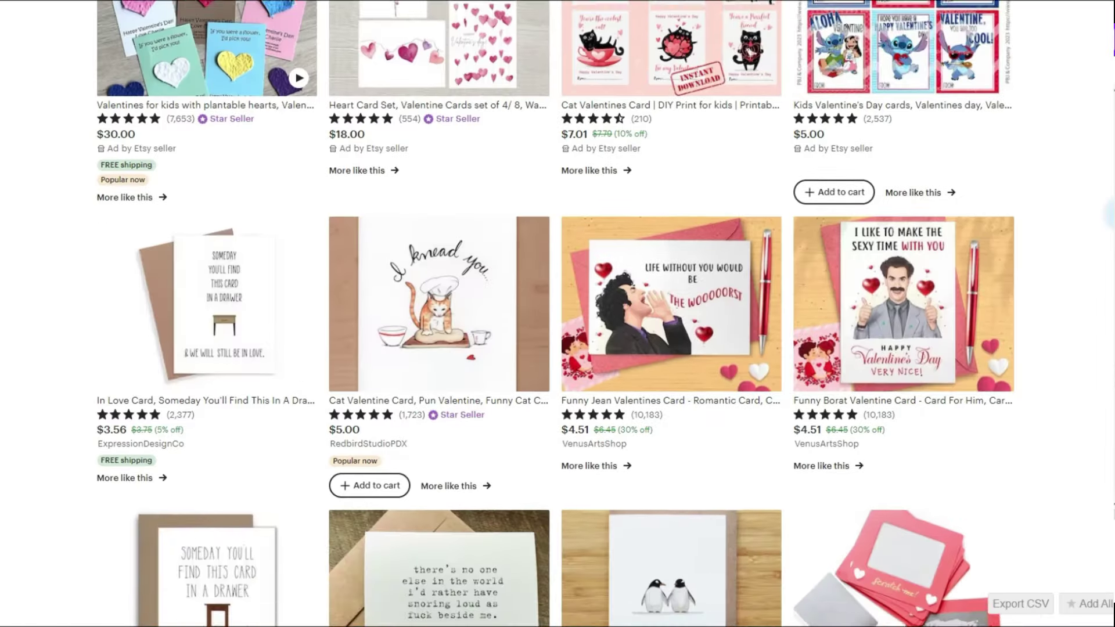
pyautogui.scroll(-4, 556, 314)
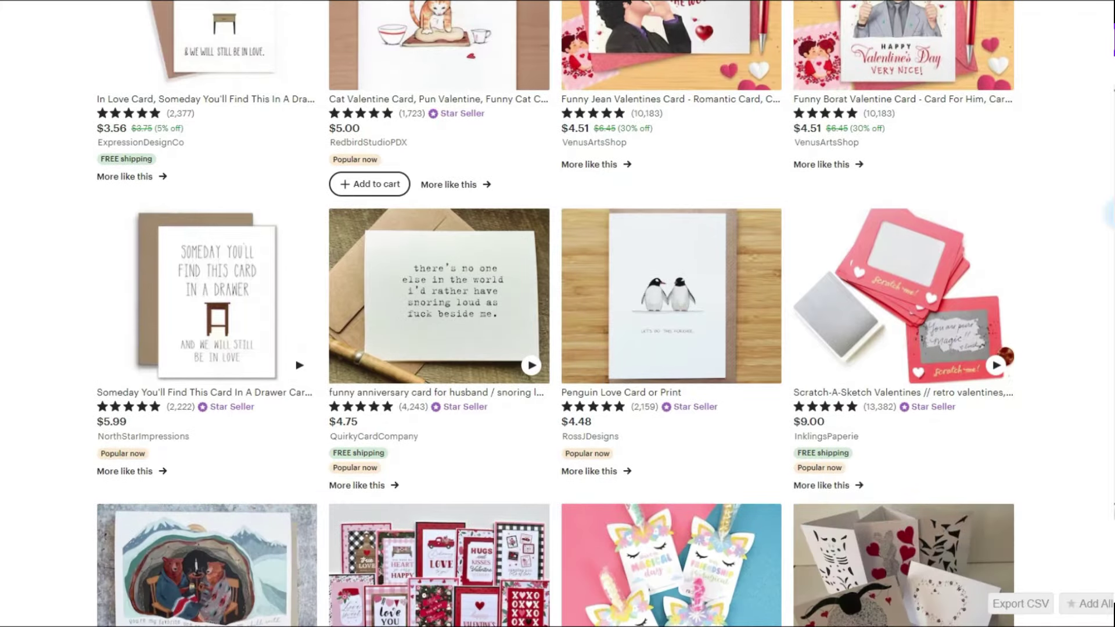
pyautogui.scroll(-7, 555, 313)
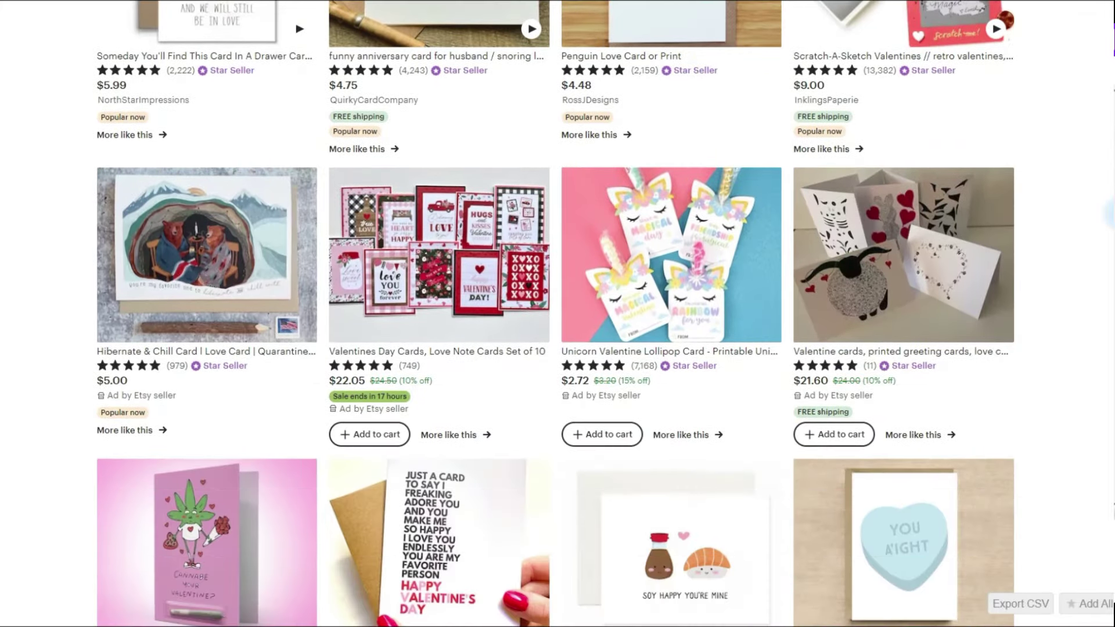
pyautogui.scroll(-4, 556, 314)
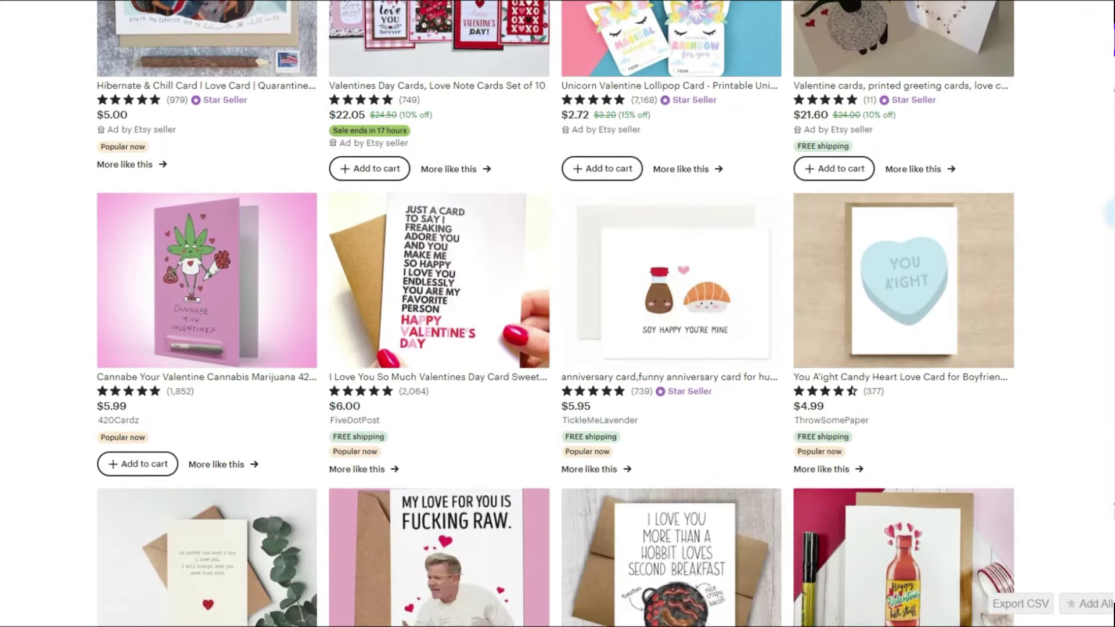
pyautogui.scroll(-6, 556, 313)
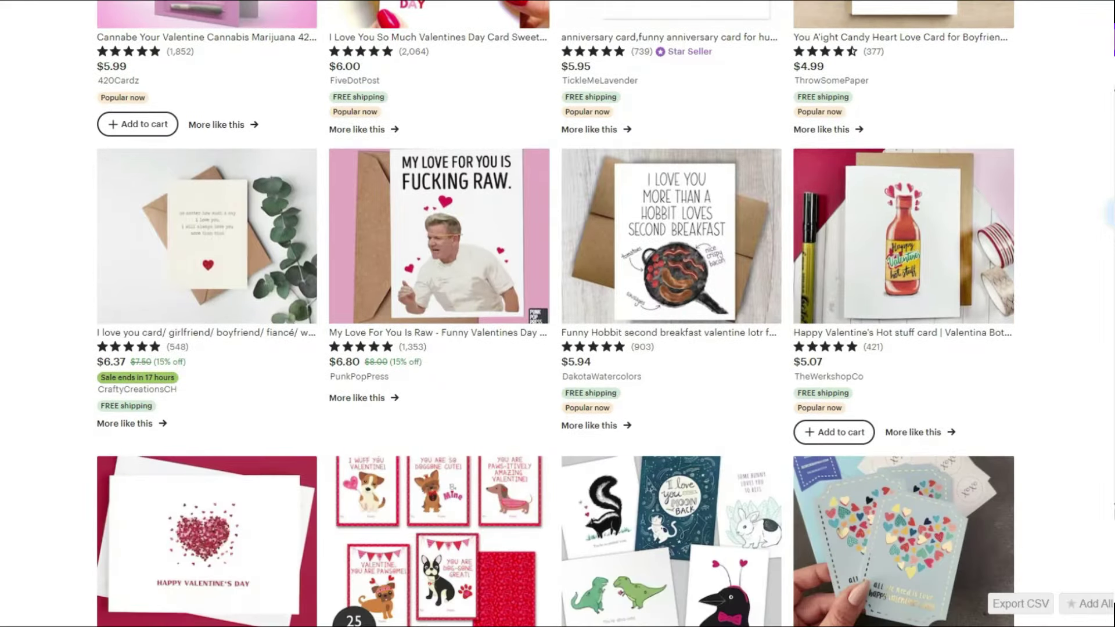
pyautogui.scroll(-8, 555, 313)
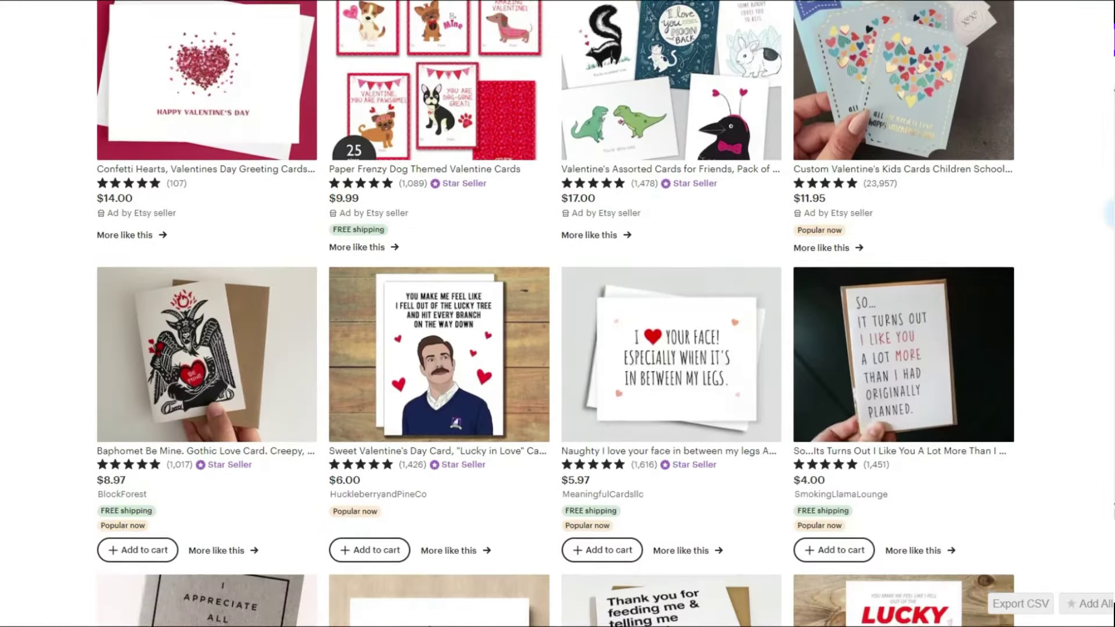
pyautogui.scroll(-4, 556, 314)
pyautogui.scroll(-8, 556, 314)
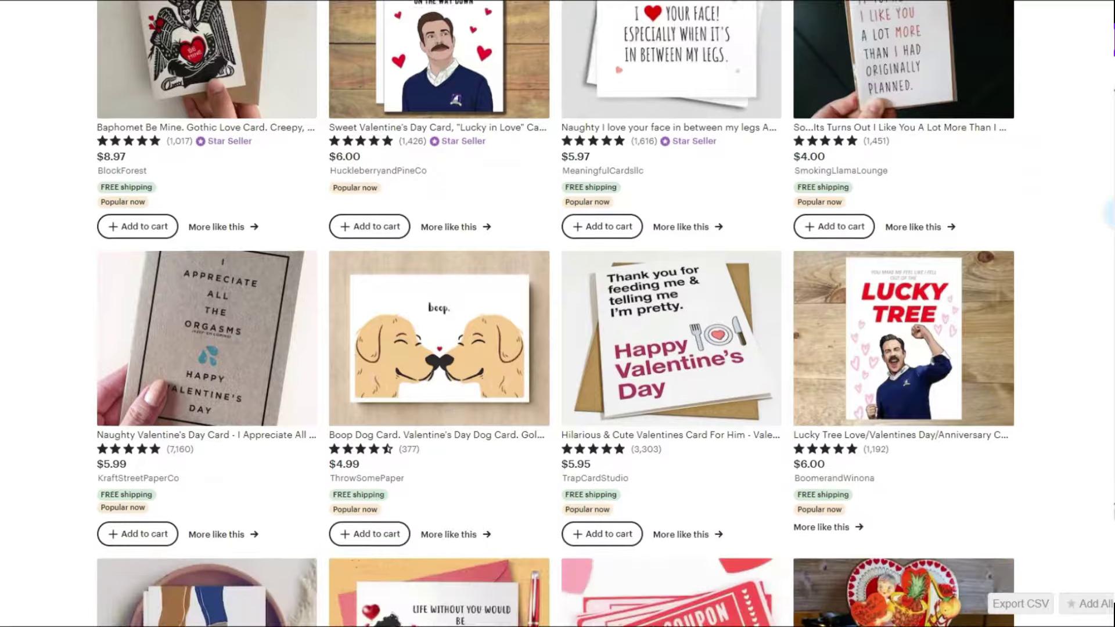
pyautogui.scroll(-3, 556, 314)
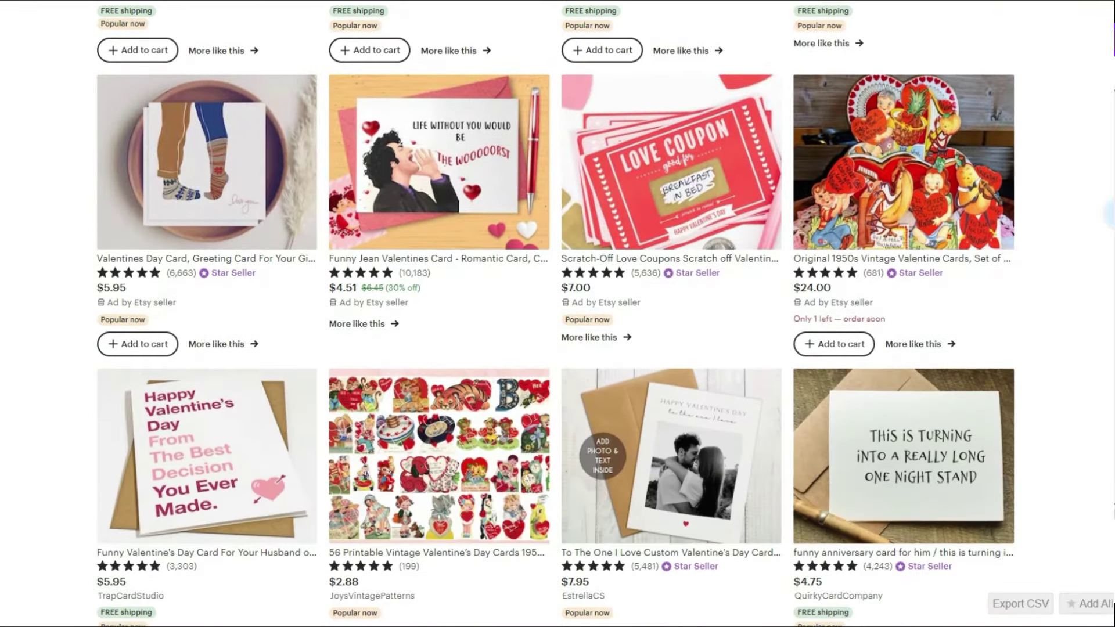
pyautogui.scroll(-3, 556, 313)
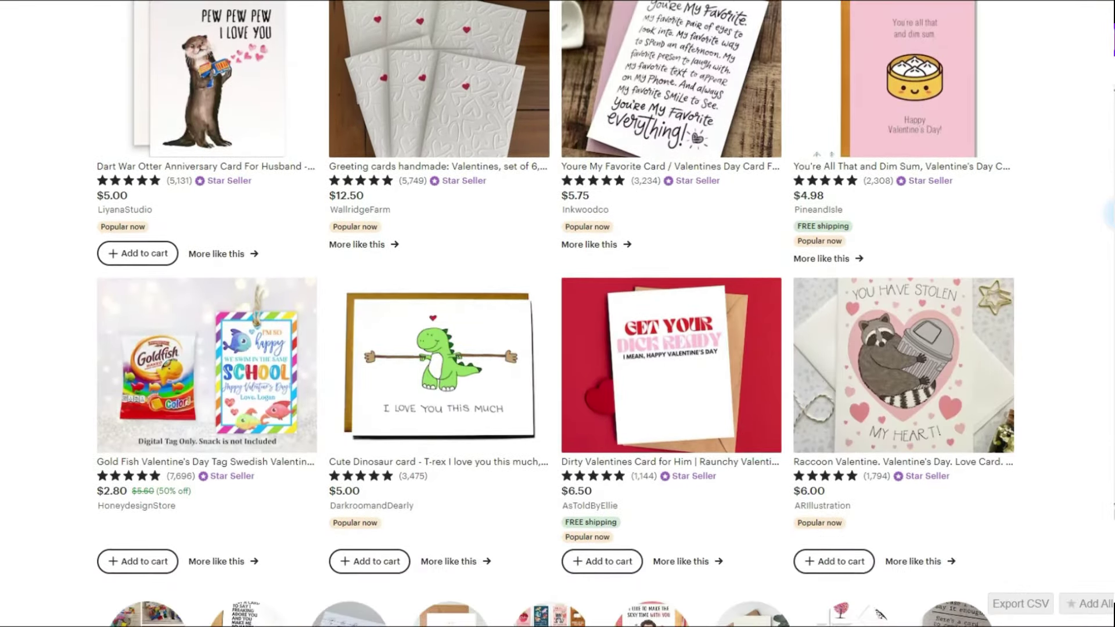
pyautogui.scroll(-5, 554, 313)
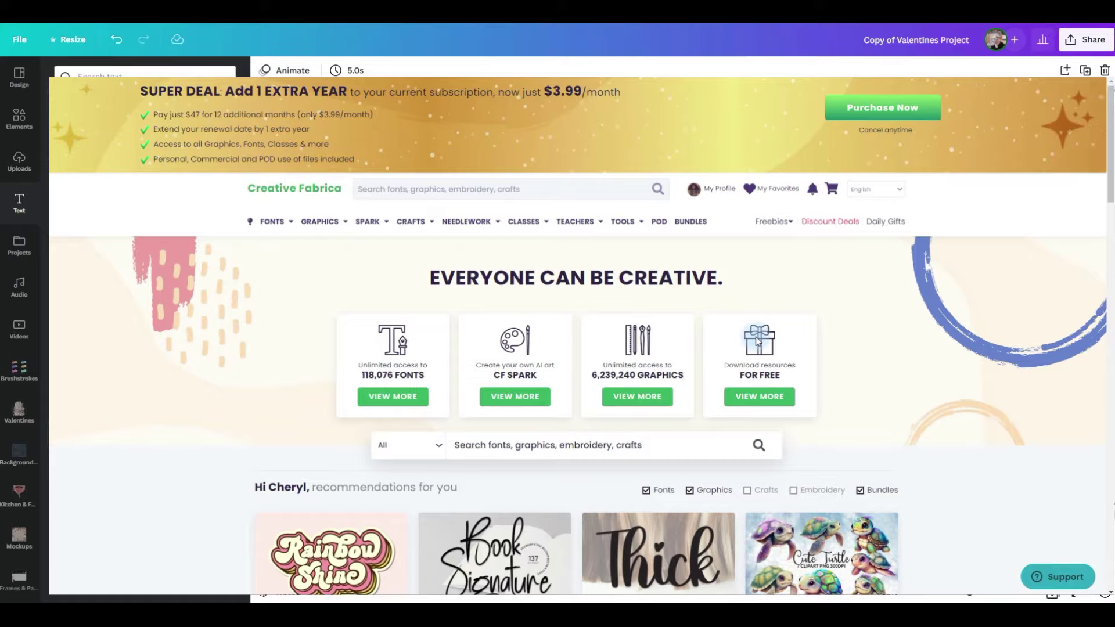
# Scroll Creative Fabrica's recommendations down to font listings like Soulmate, Stick and Love Mama
pyautogui.scroll(-5, 757, 341)
pyautogui.scroll(-5, 755, 340)
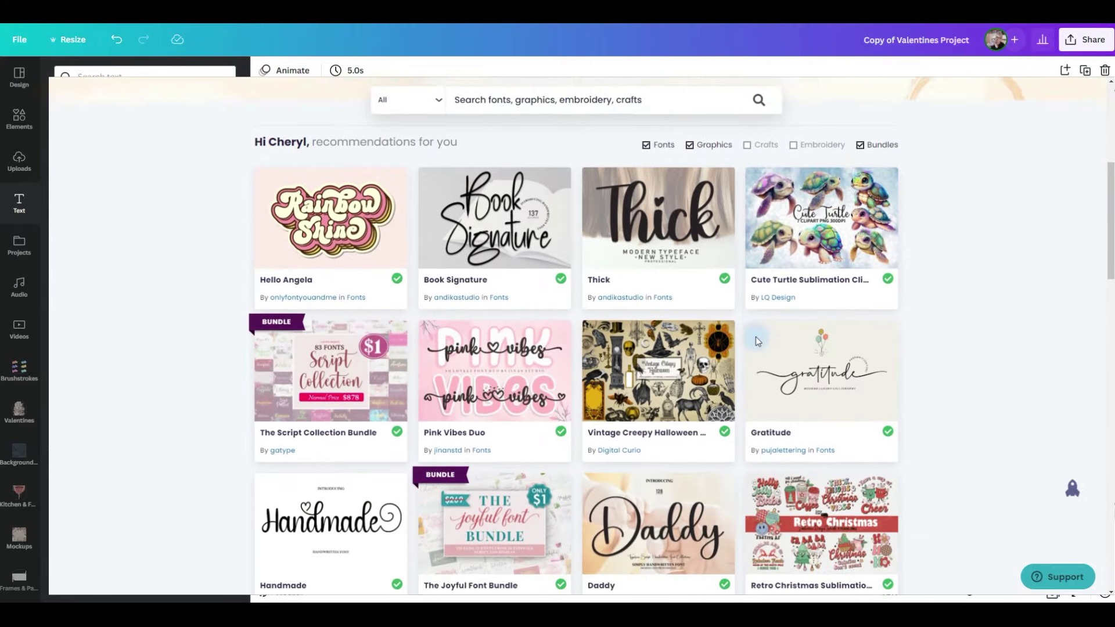
pyautogui.scroll(-5, 757, 342)
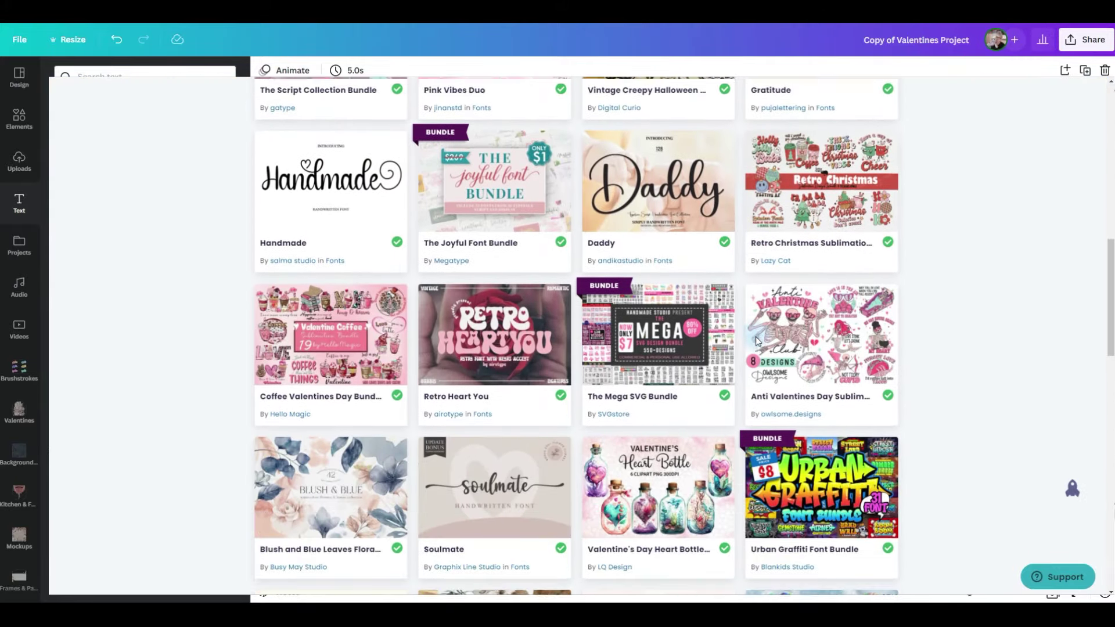
pyautogui.scroll(-5, 757, 341)
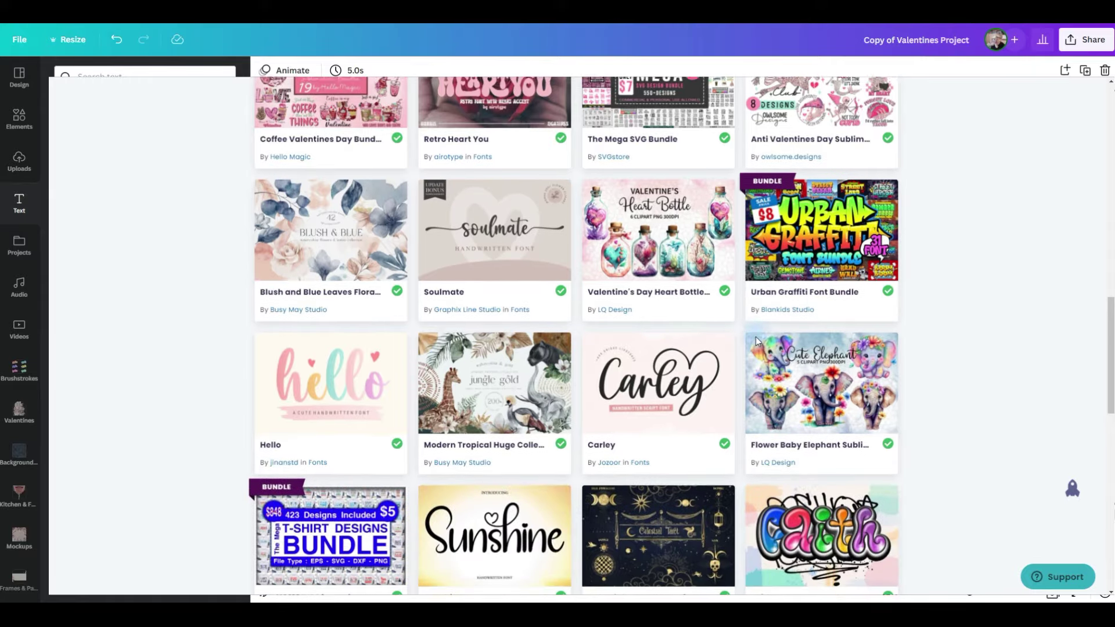
pyautogui.scroll(-2, 756, 342)
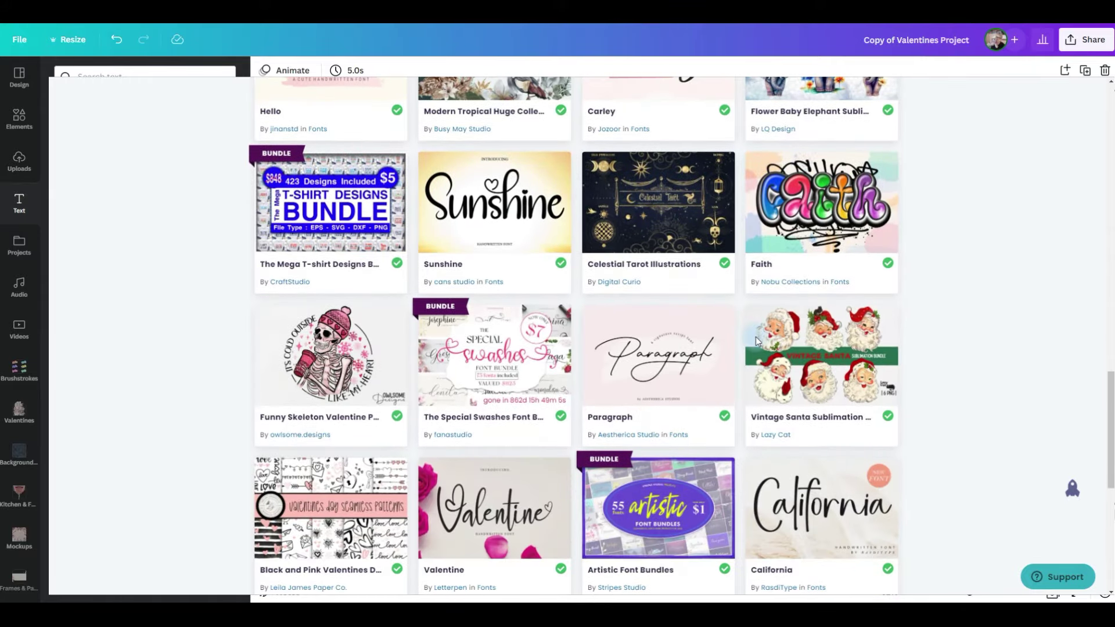
pyautogui.scroll(-4, 756, 342)
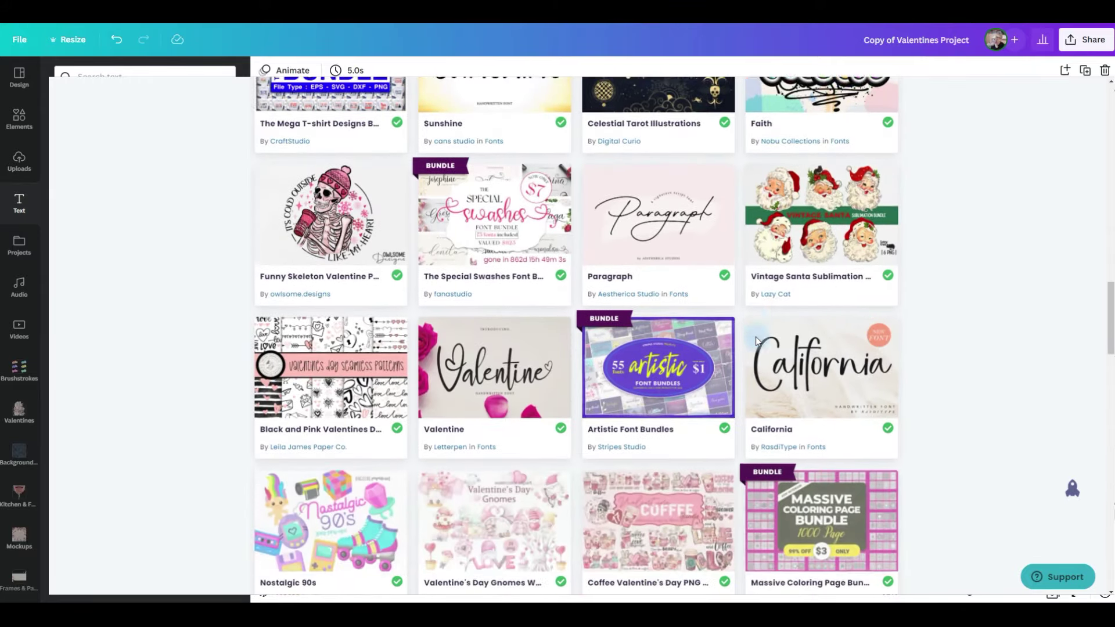
pyautogui.scroll(-6, 756, 340)
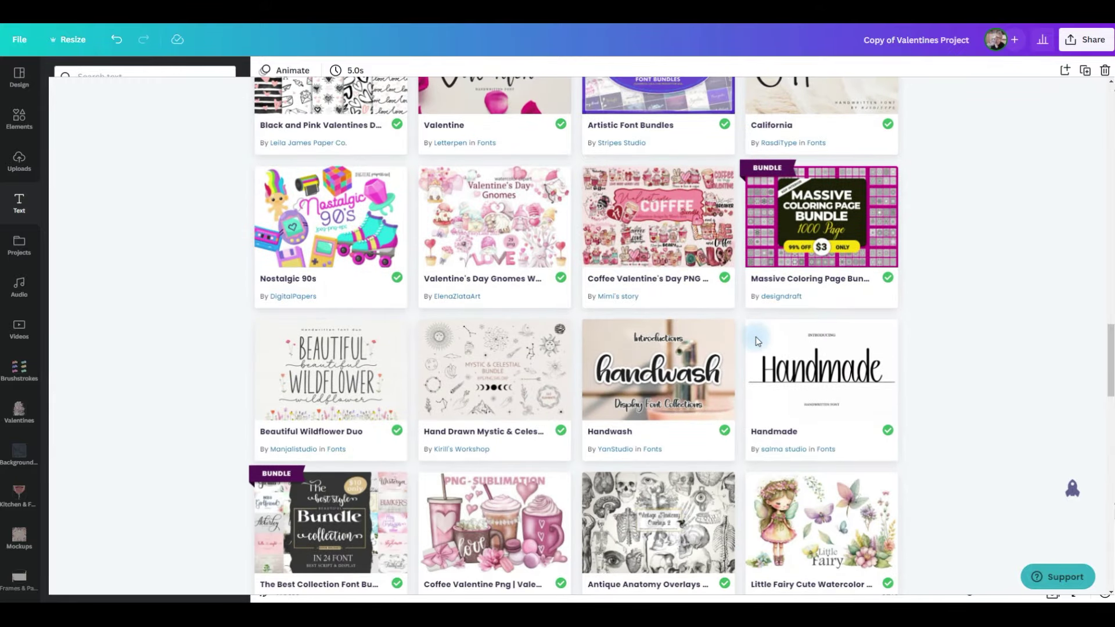
pyautogui.scroll(-4, 756, 342)
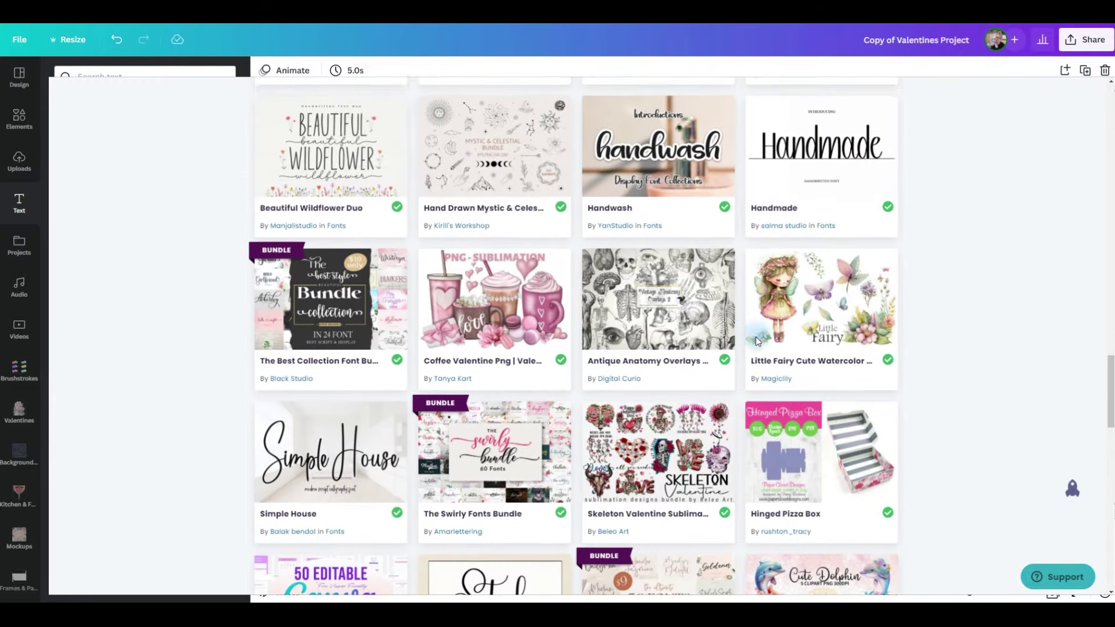
pyautogui.scroll(-4, 757, 342)
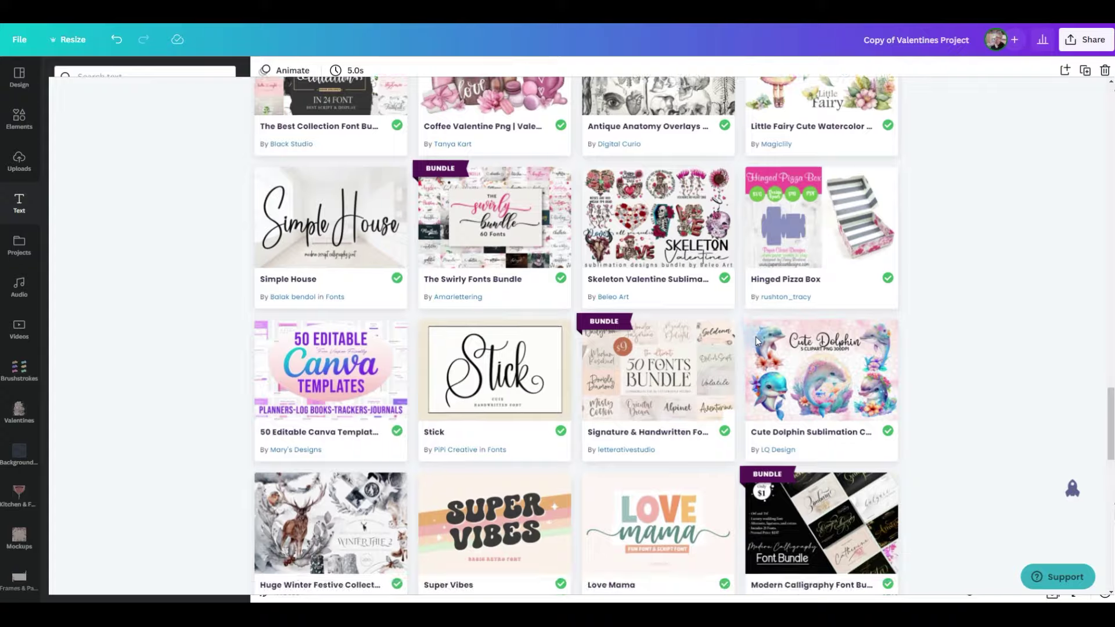
pyautogui.scroll(-2, 757, 341)
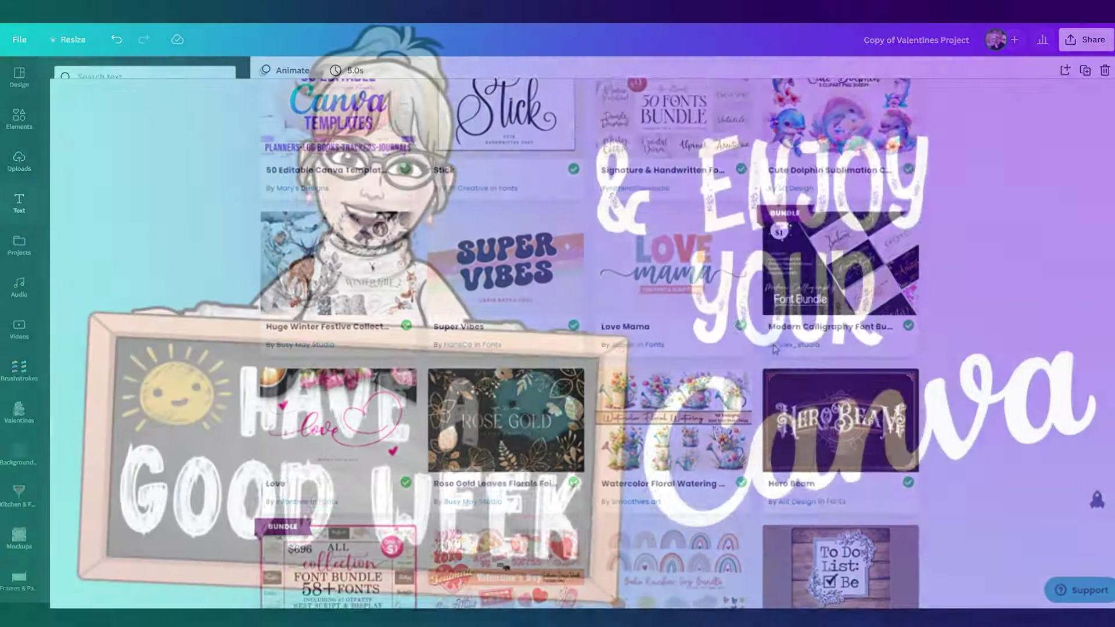